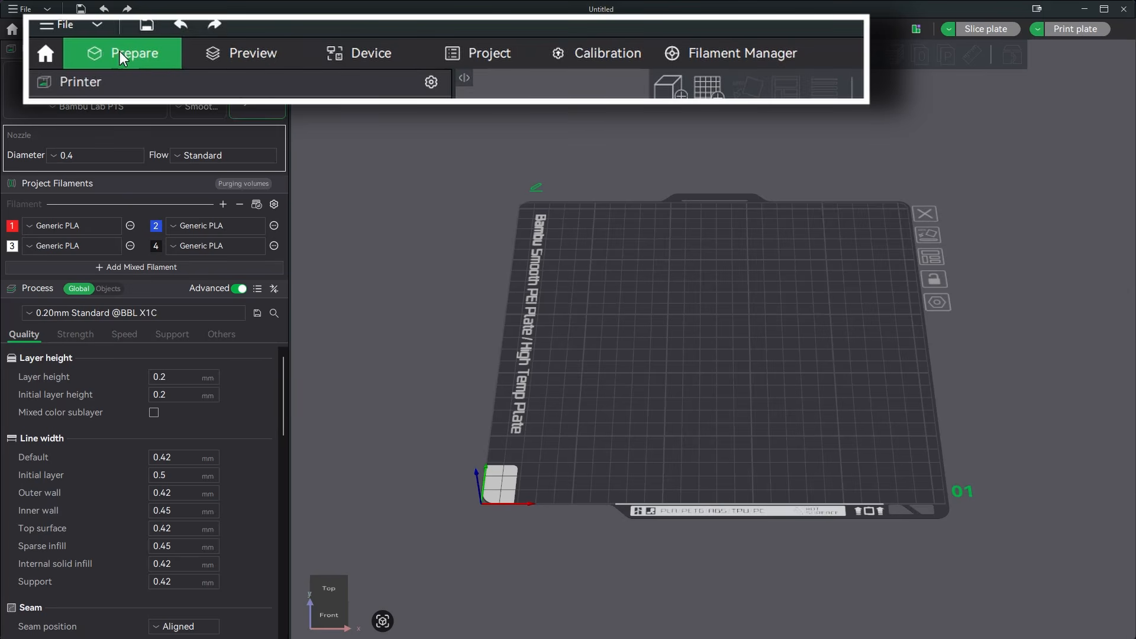
Tour the Preview, Device, Project, Calibration and Filament Manager pages, and review the Quality settings on the Prepare page
left_click(272, 58)
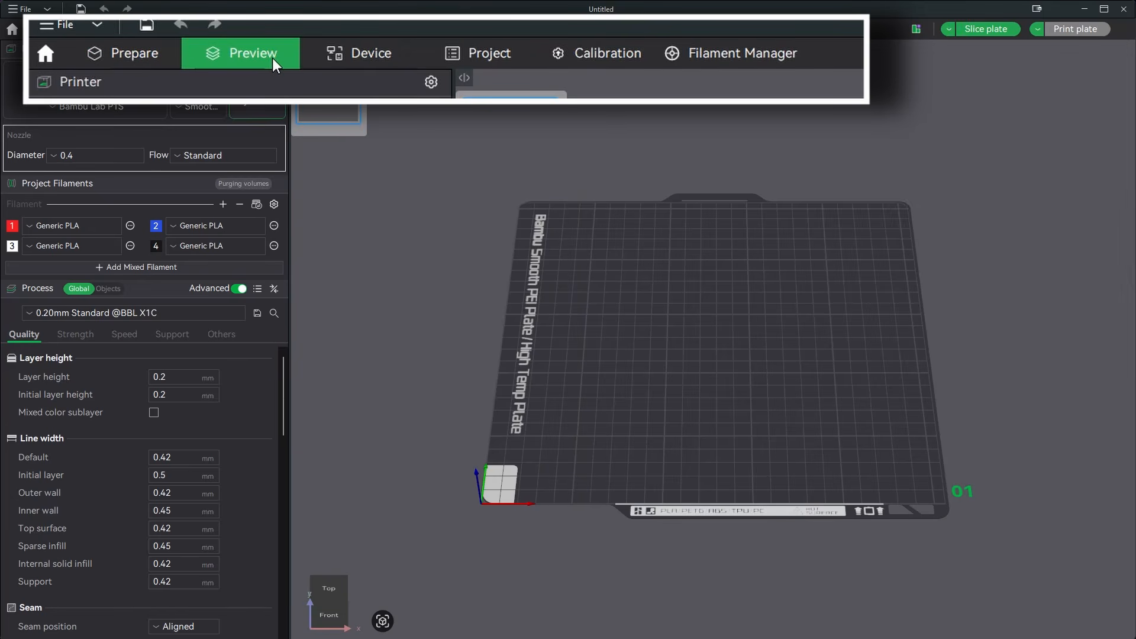
left_click(385, 52)
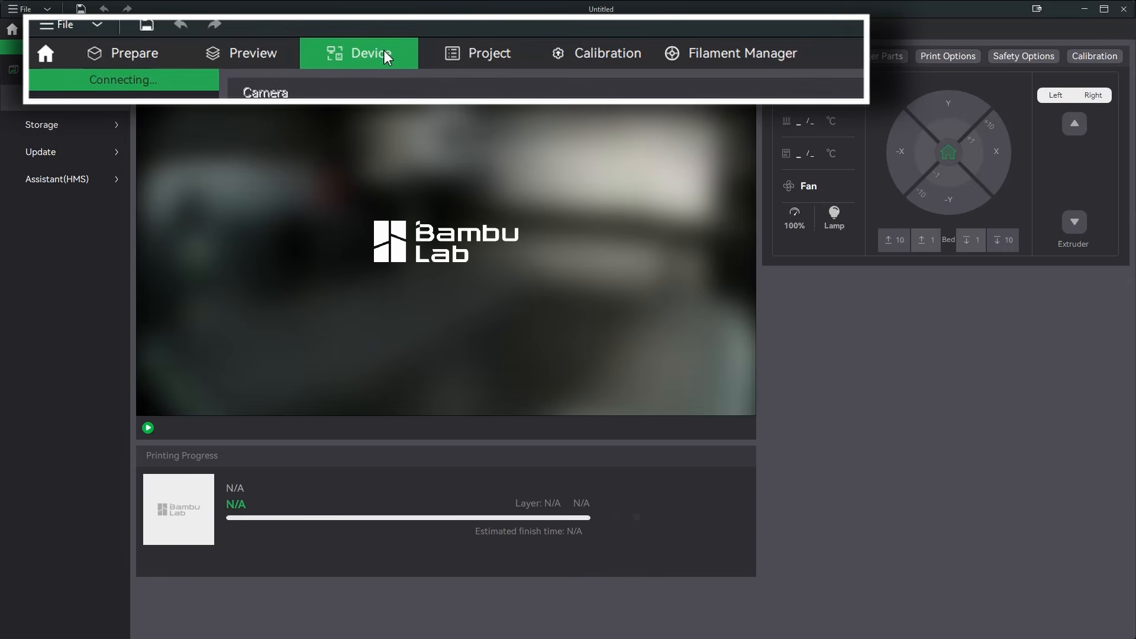
left_click(492, 51)
left_click(615, 56)
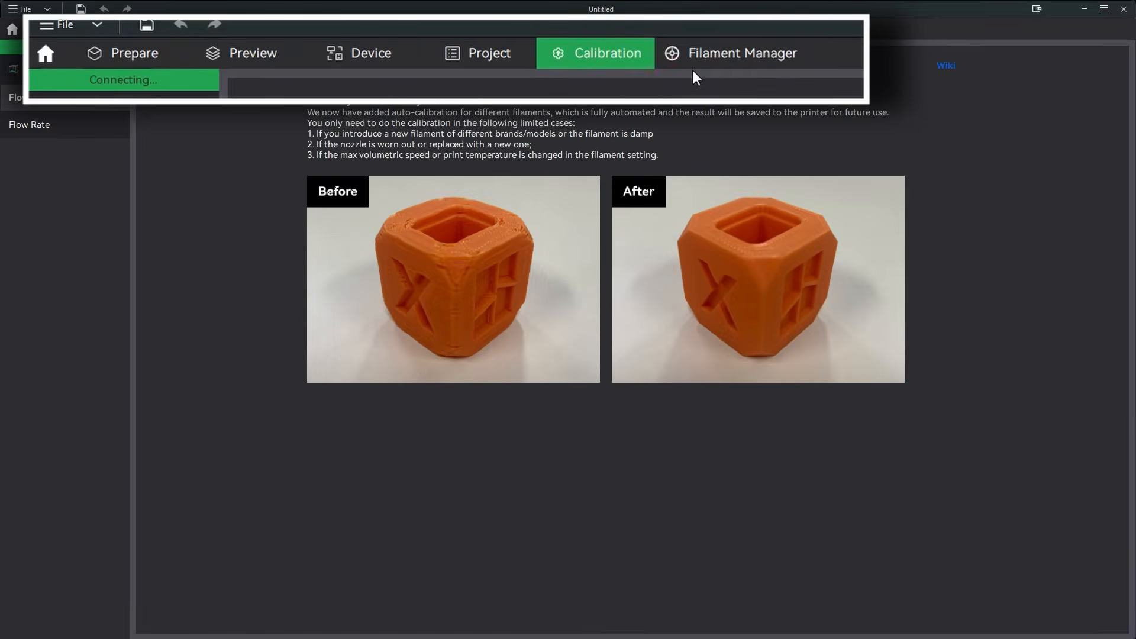
left_click(757, 55)
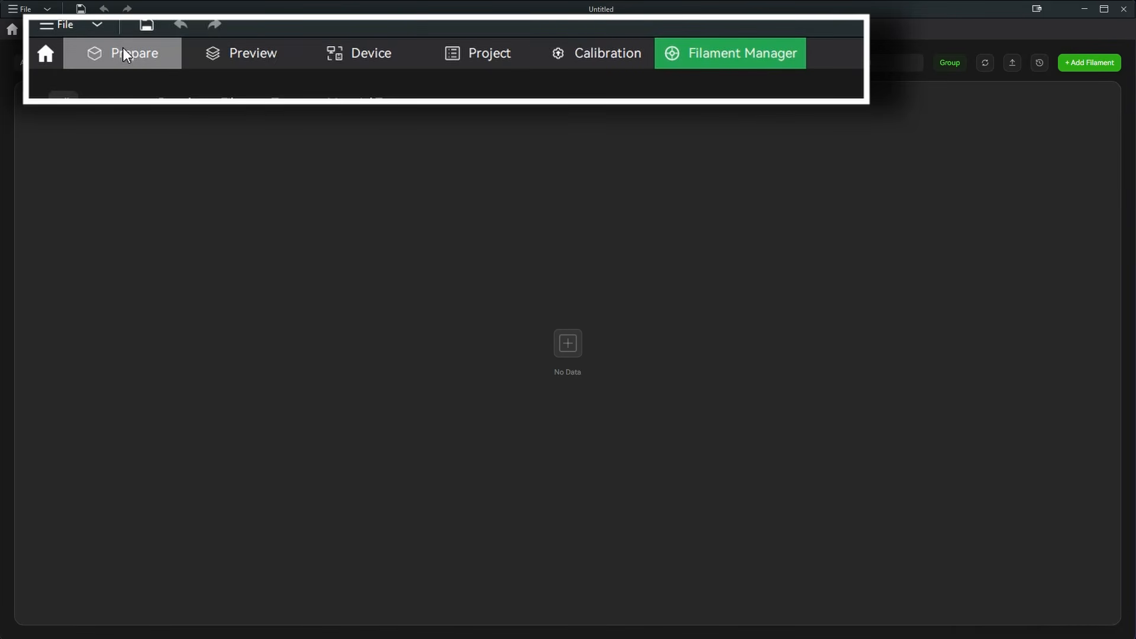
left_click(67, 29)
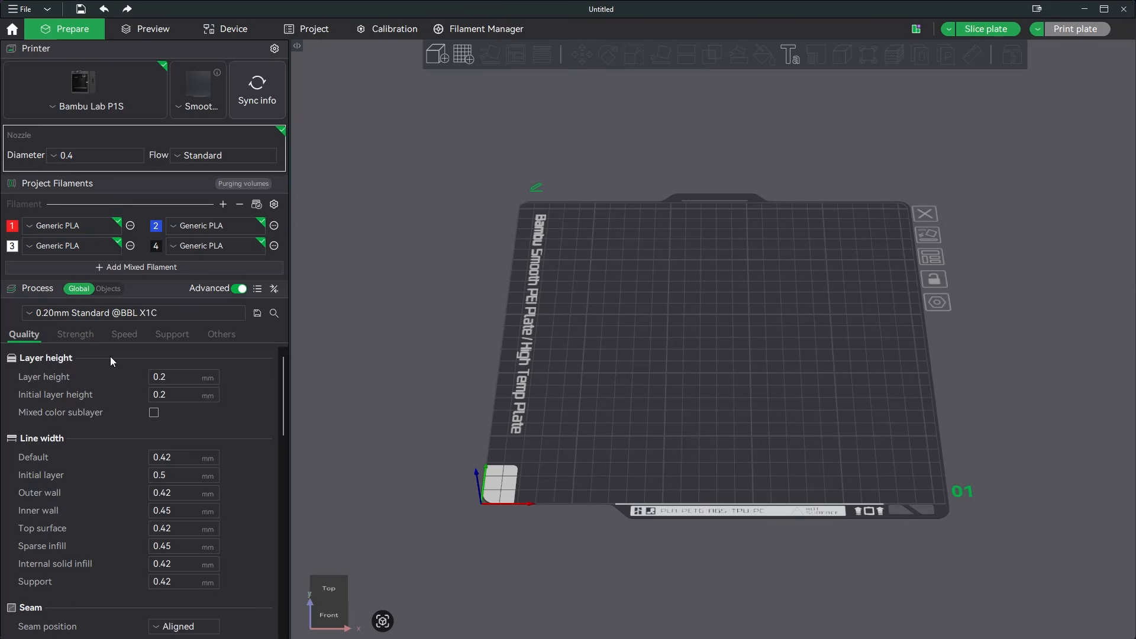
scroll(110, 362, "down", 3)
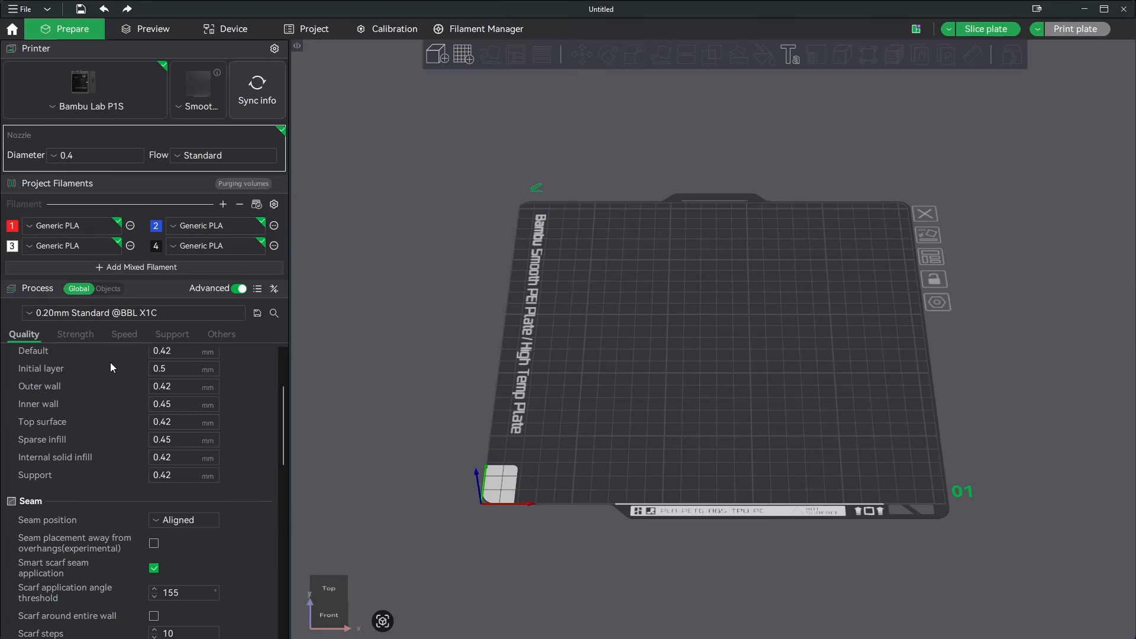
scroll(110, 362, "up", 3)
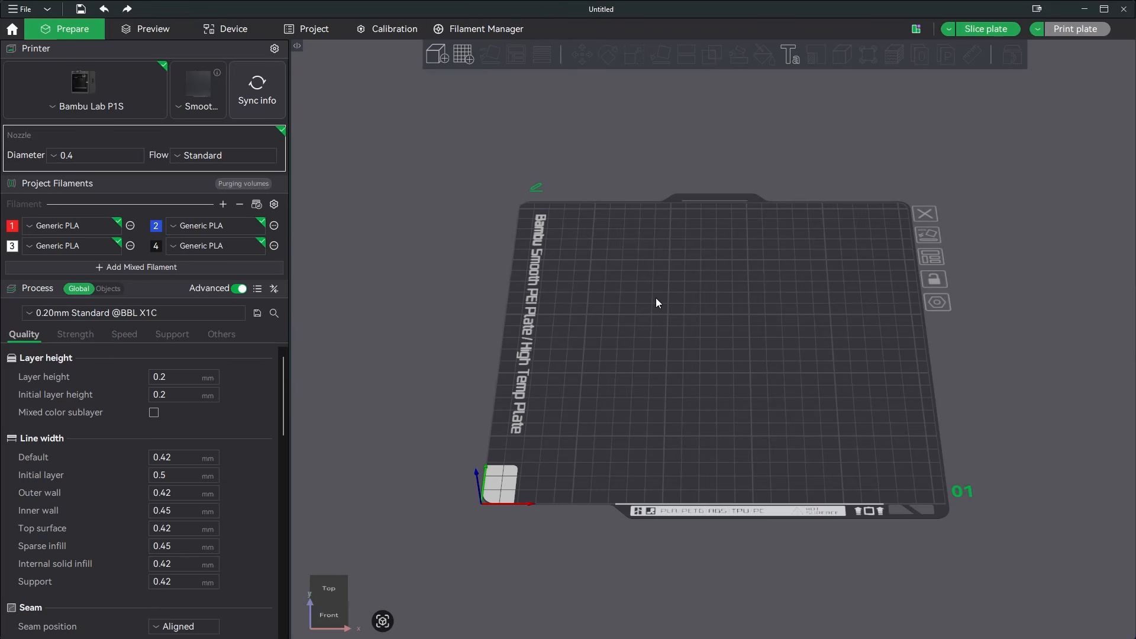
Import the Gengar.stl model onto the empty build plate
left_click_drag(655, 297, 710, 413)
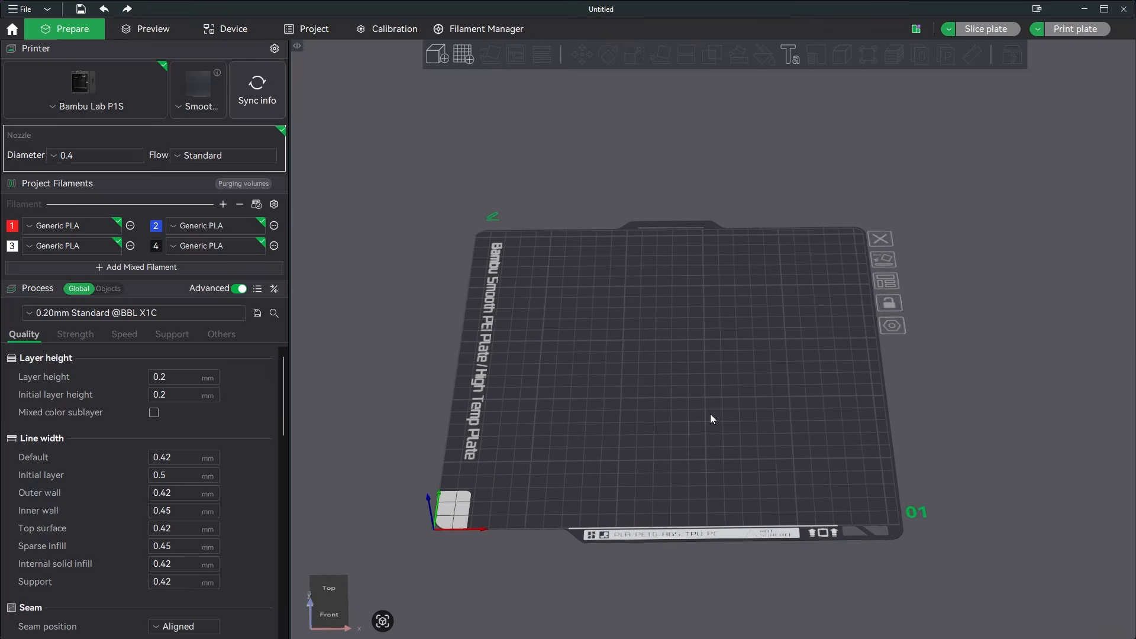
scroll(709, 414, "up", 5)
scroll(708, 417, "down", 5)
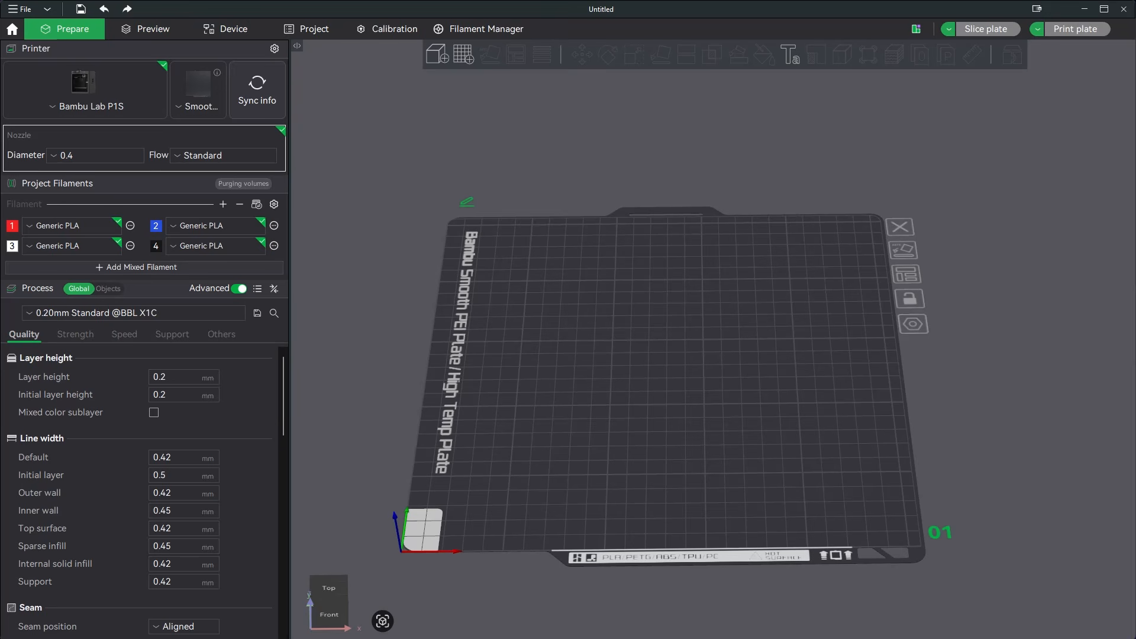
left_click_drag(952, 450, 669, 323)
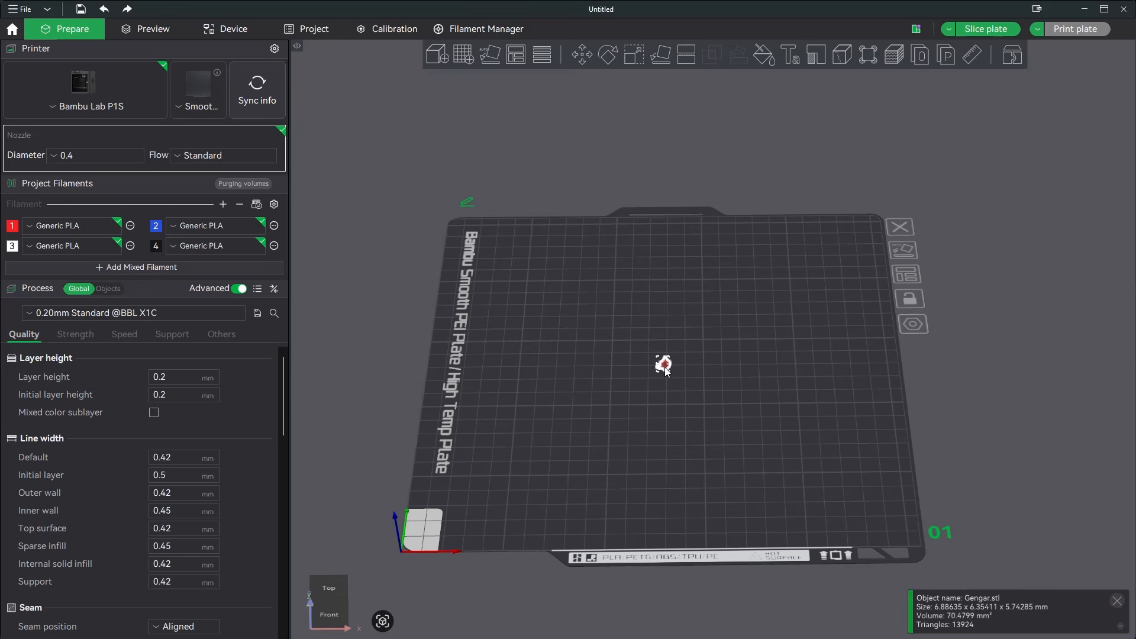
Scale the Gengar model uniformly to a Z size of 75 mm
scroll(667, 370, "up", 4)
scroll(604, 421, "down", 6)
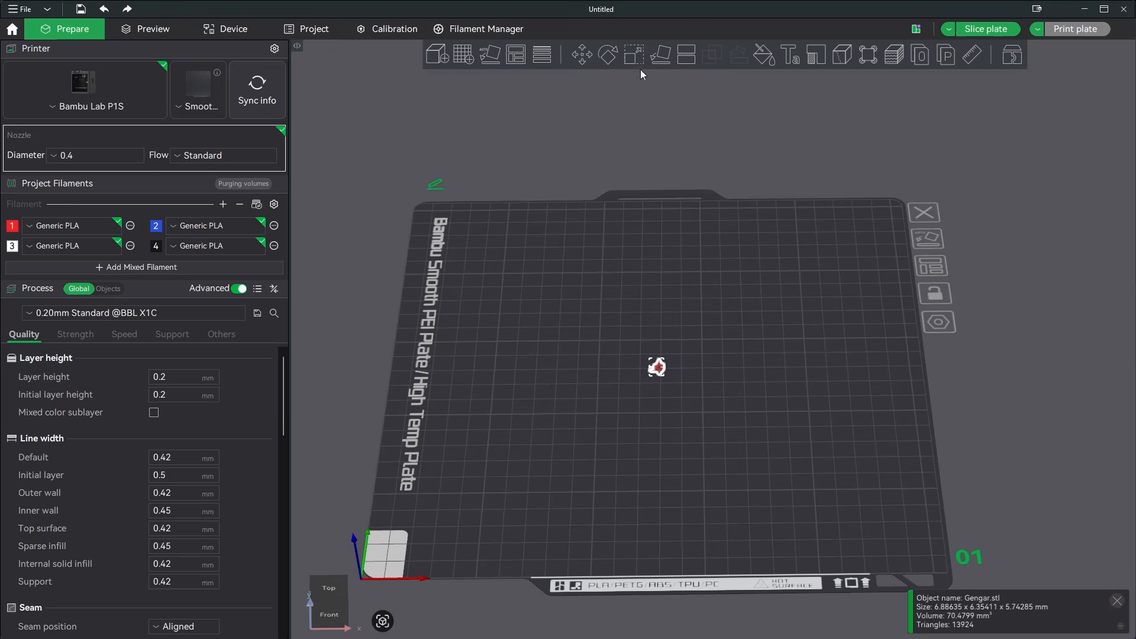
left_click(632, 56)
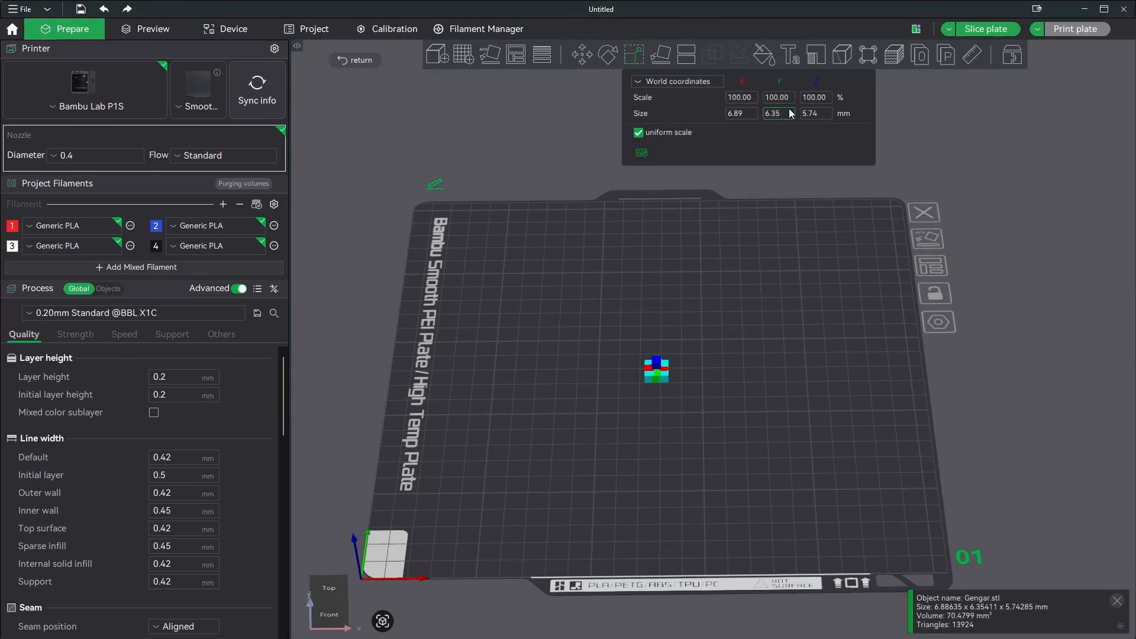
left_click(827, 113)
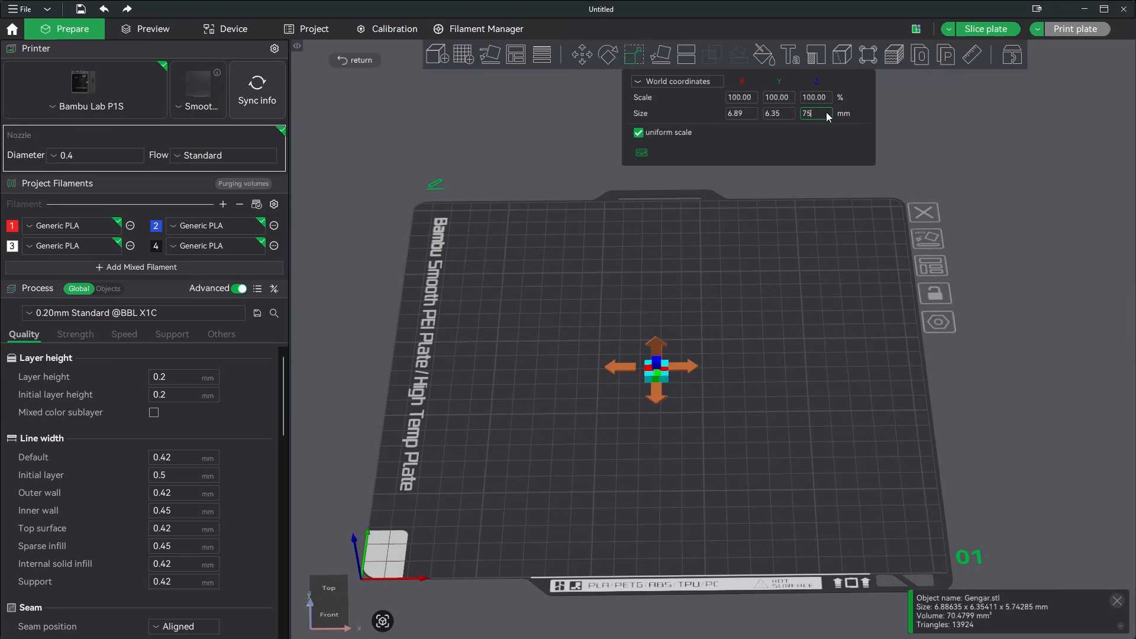
key("Return")
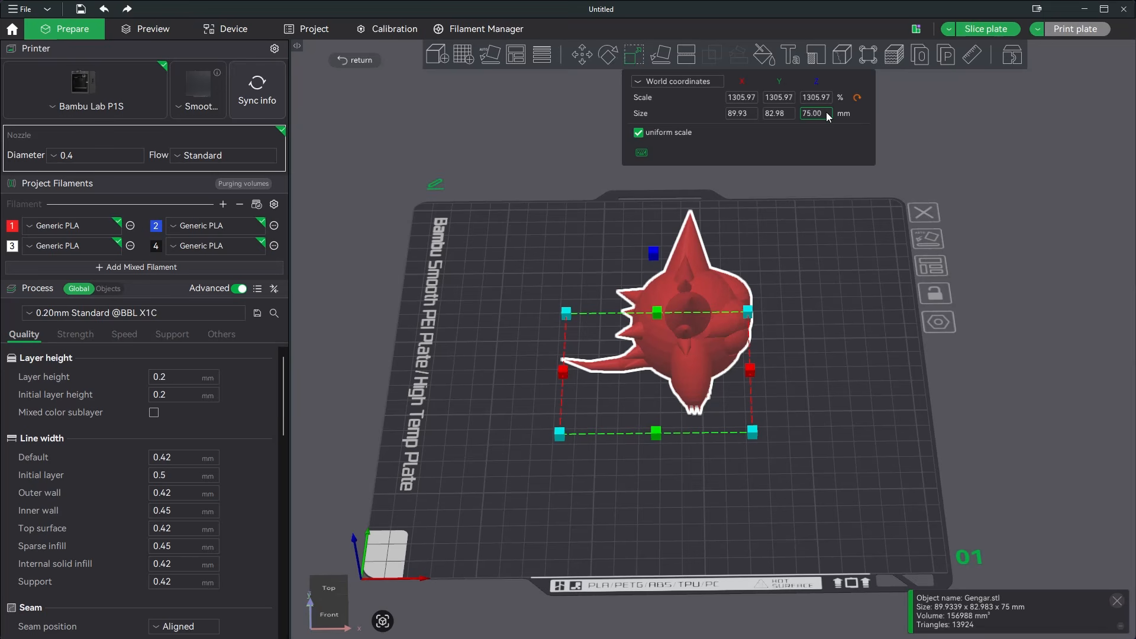
key("Escape")
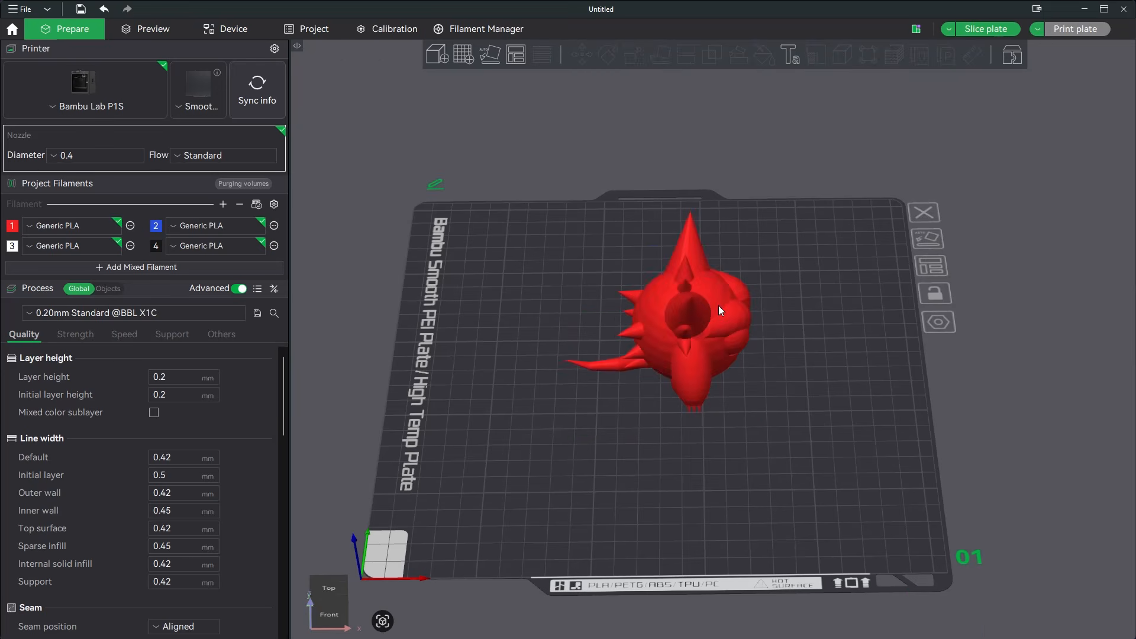
left_click(705, 321)
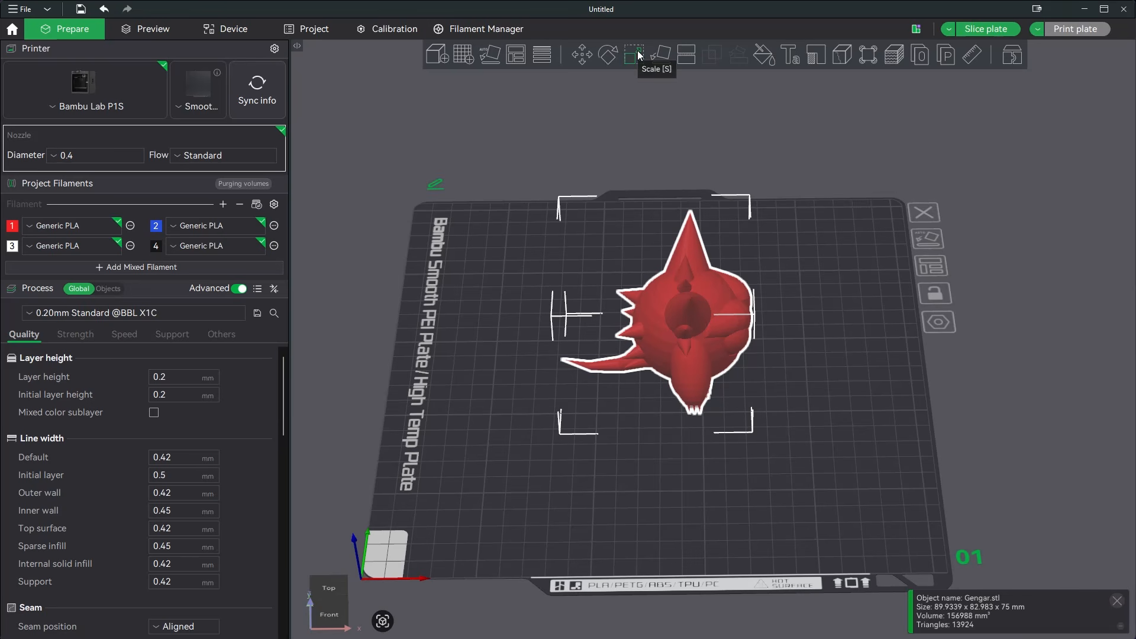
left_click(584, 56)
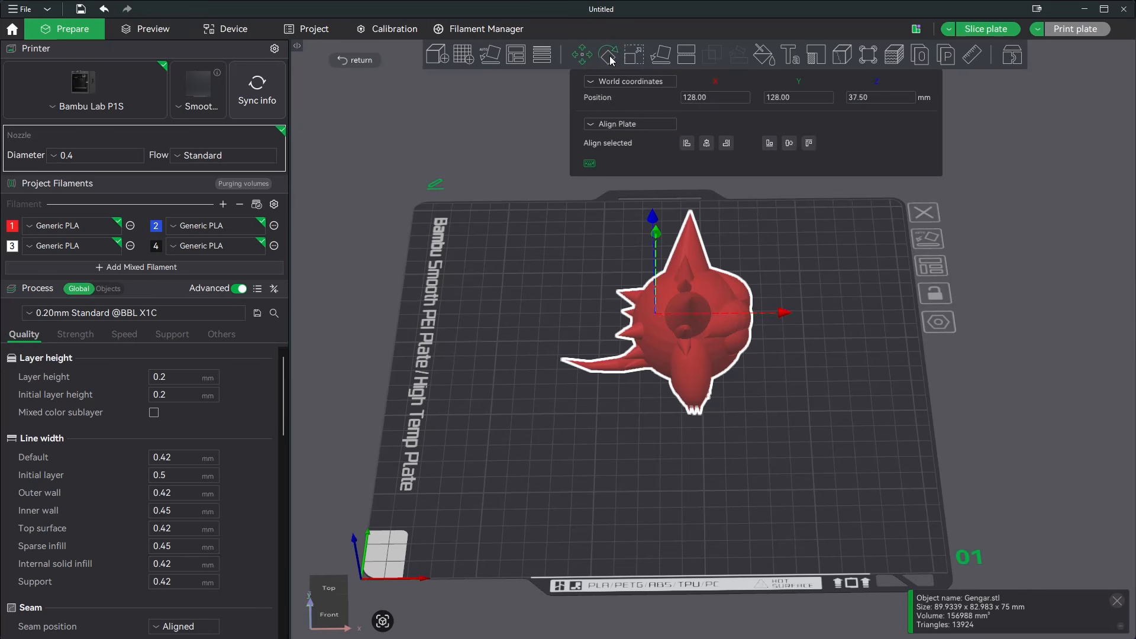
left_click(634, 55)
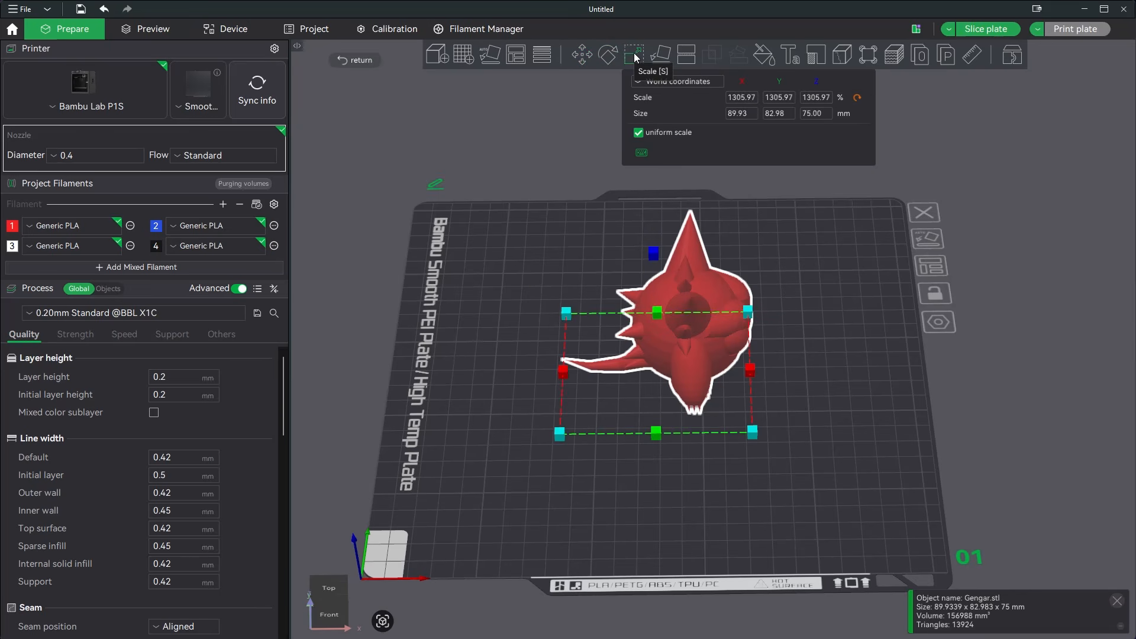
left_click(608, 55)
mouse_move(737, 386)
left_mouse_down()
mouse_move(690, 392)
mouse_move(725, 395)
mouse_move(700, 415)
mouse_move(754, 395)
left_mouse_up()
left_click(608, 61)
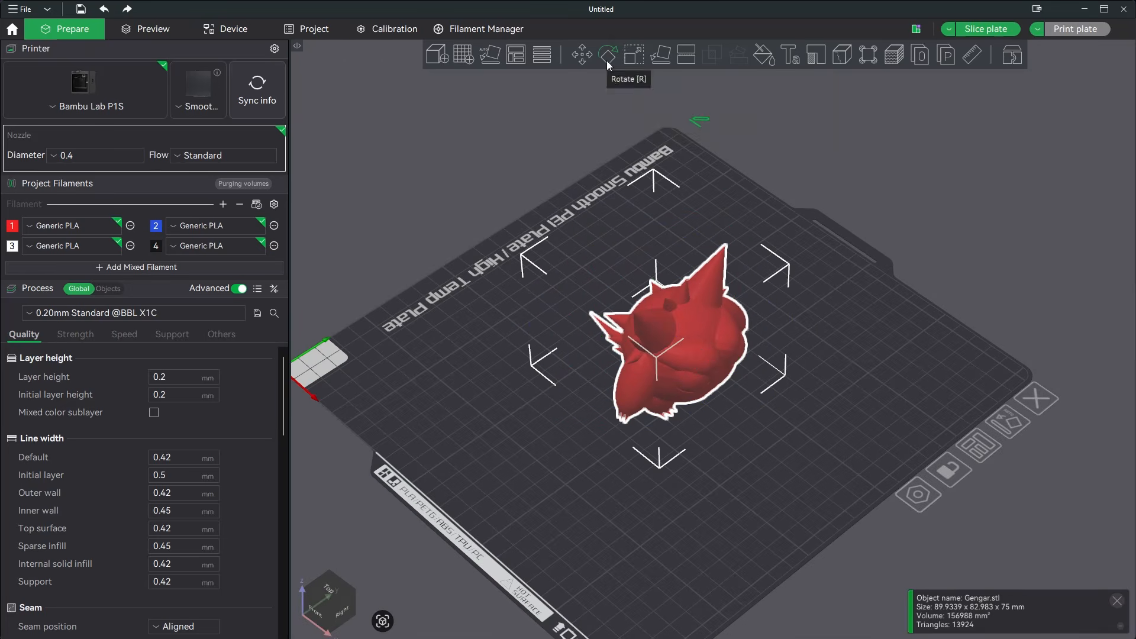
Move the Gengar model along its axes, to about 141 mm in Y and about 36.5 mm in Z
left_click(582, 55)
left_click_drag(721, 267, 740, 253)
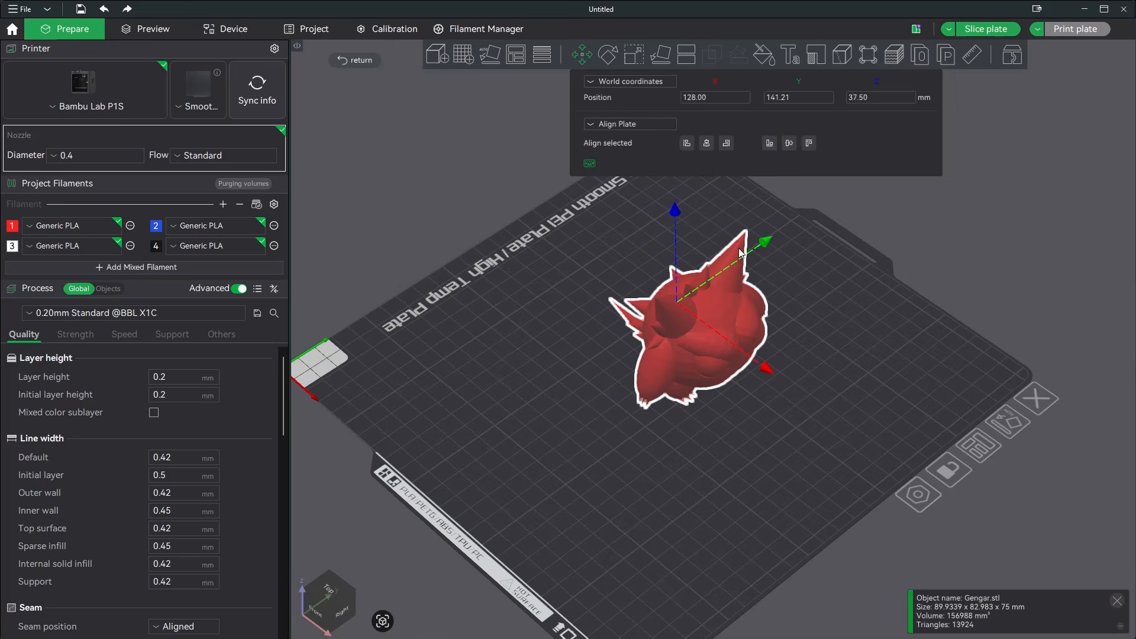
mouse_move(675, 212)
left_mouse_down()
mouse_move(675, 246)
mouse_move(675, 215)
left_mouse_up()
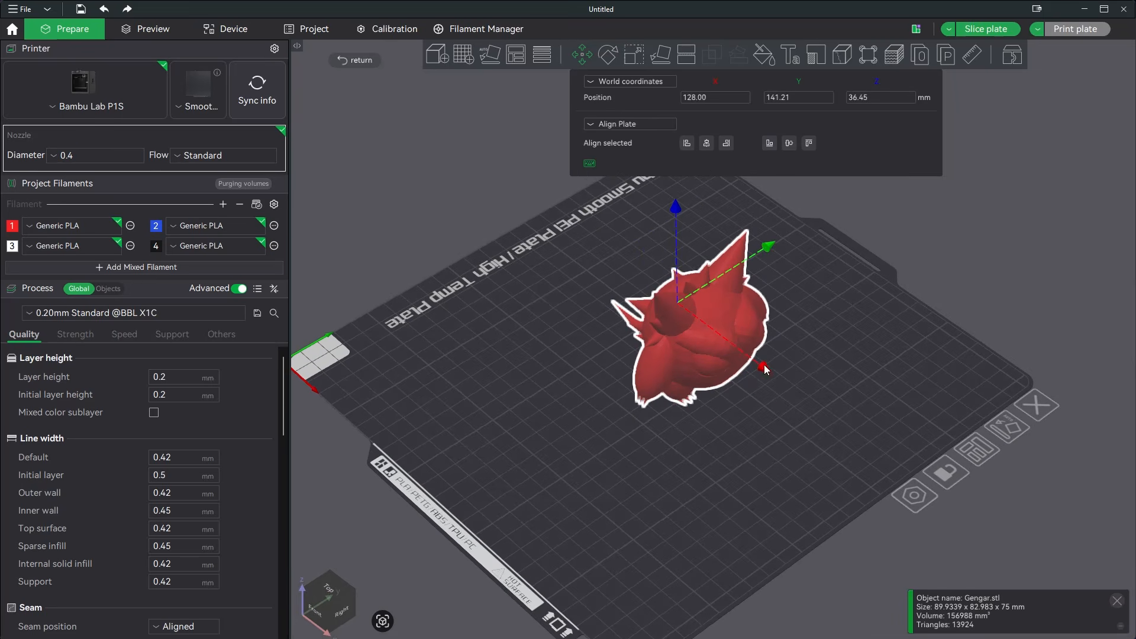
left_click_drag(764, 369, 787, 340)
Scale the Gengar model uniformly to a Z size of about 68 mm and shift it slightly across the plate
left_click(639, 62)
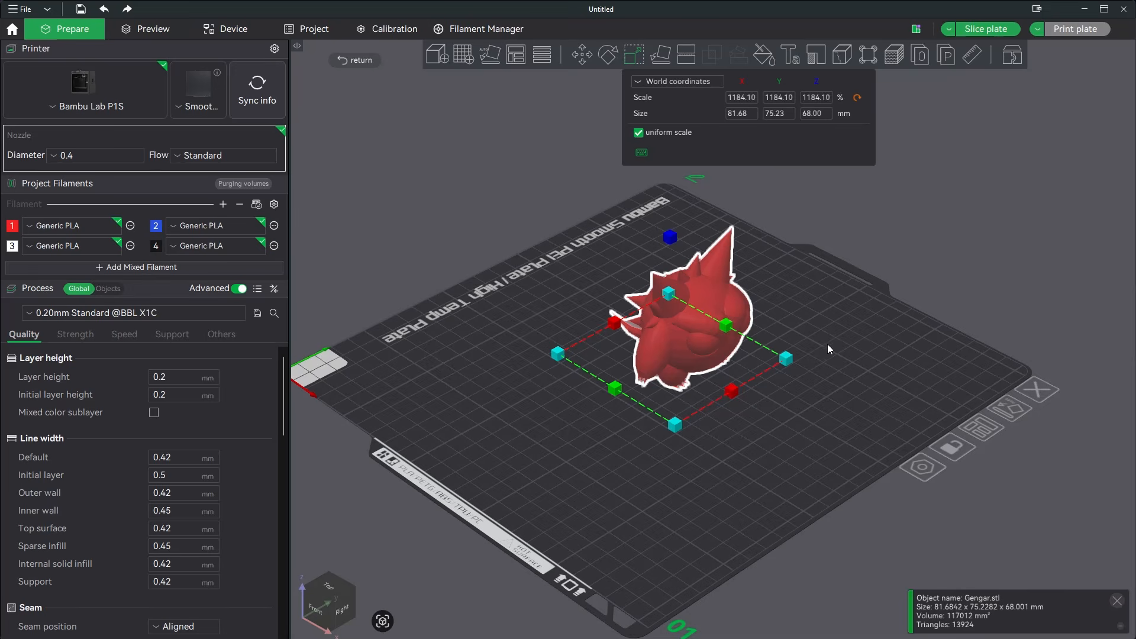
left_click(786, 306)
left_click(712, 301)
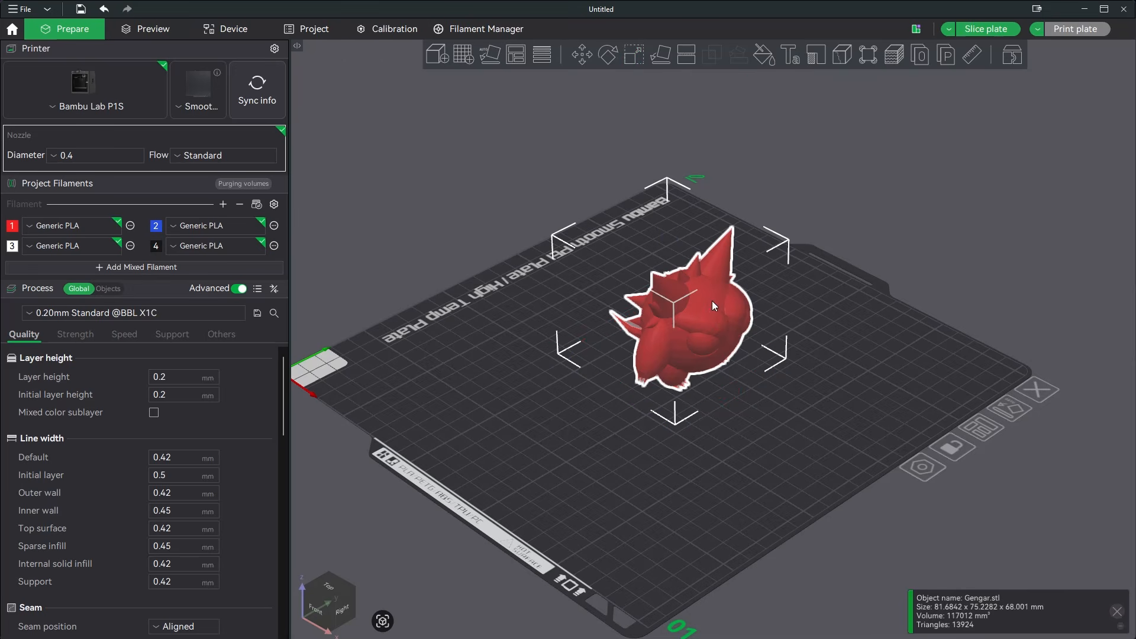
mouse_move(712, 300)
left_mouse_down()
mouse_move(789, 329)
mouse_move(659, 346)
mouse_move(791, 393)
mouse_move(691, 308)
left_mouse_up()
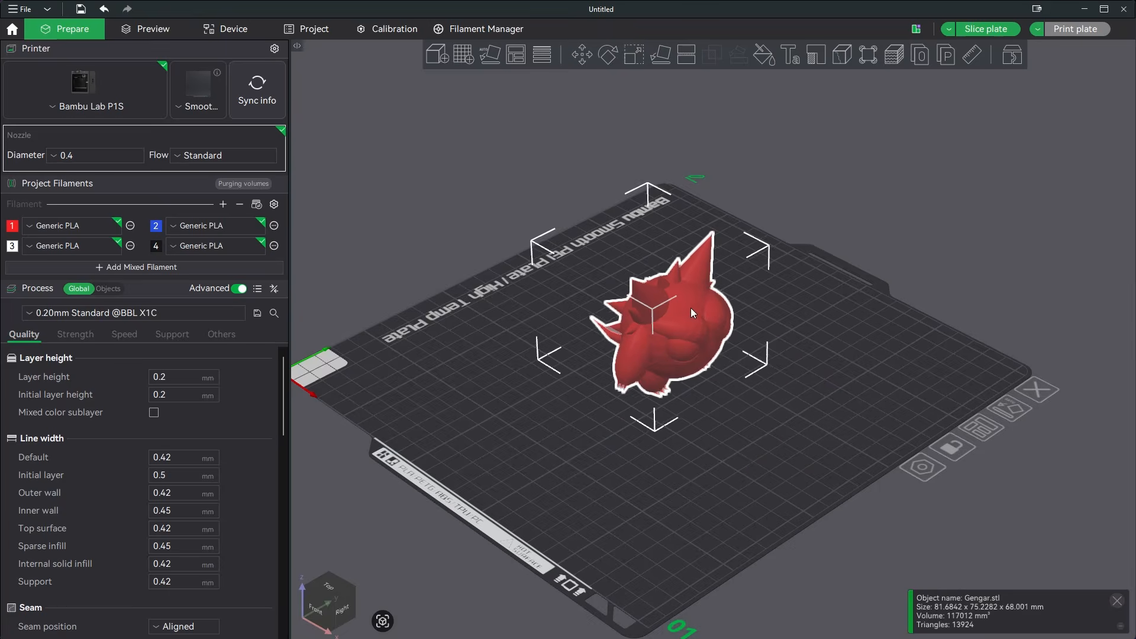
Lay the Gengar model on a convex hull face at its forehead
left_click_drag(763, 338, 880, 362)
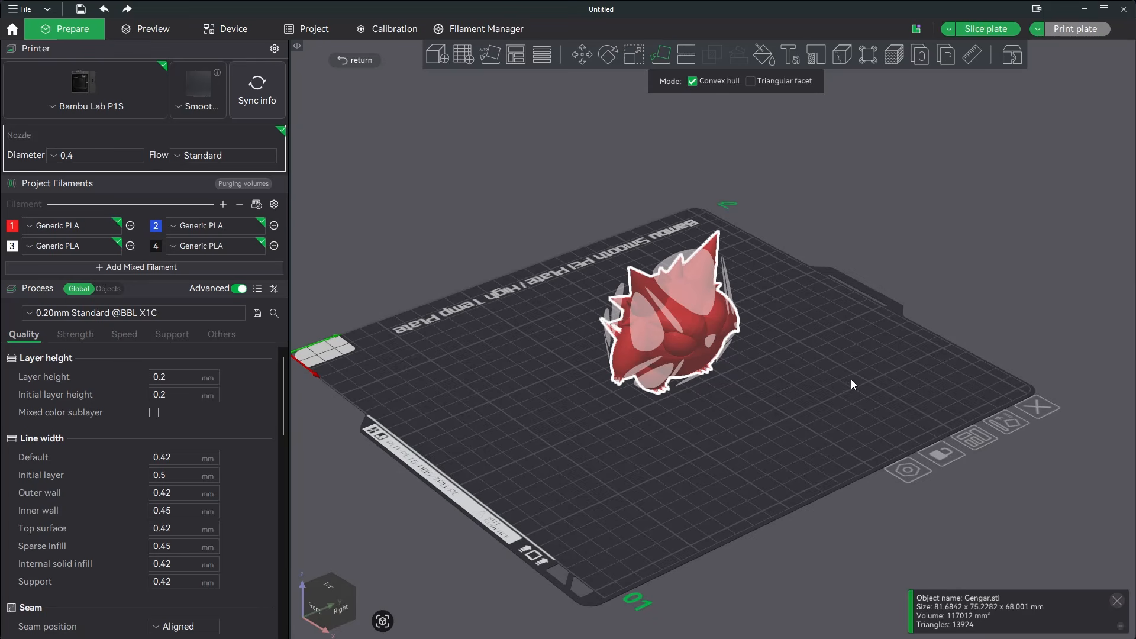
left_click_drag(851, 380, 810, 381)
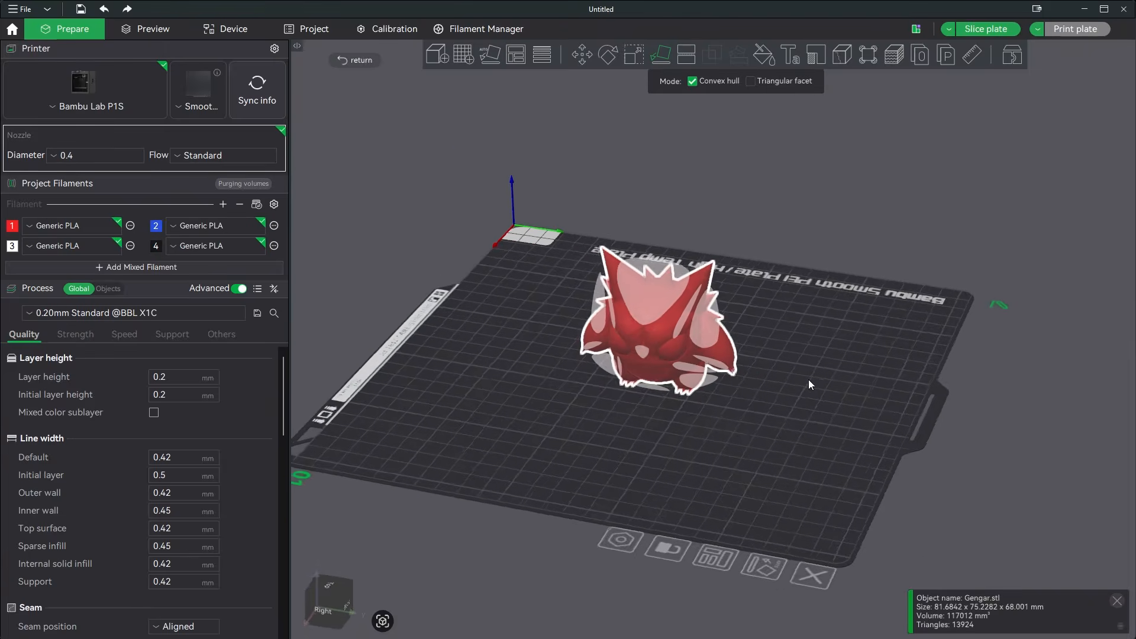
left_click(677, 300)
left_click_drag(705, 321, 815, 375)
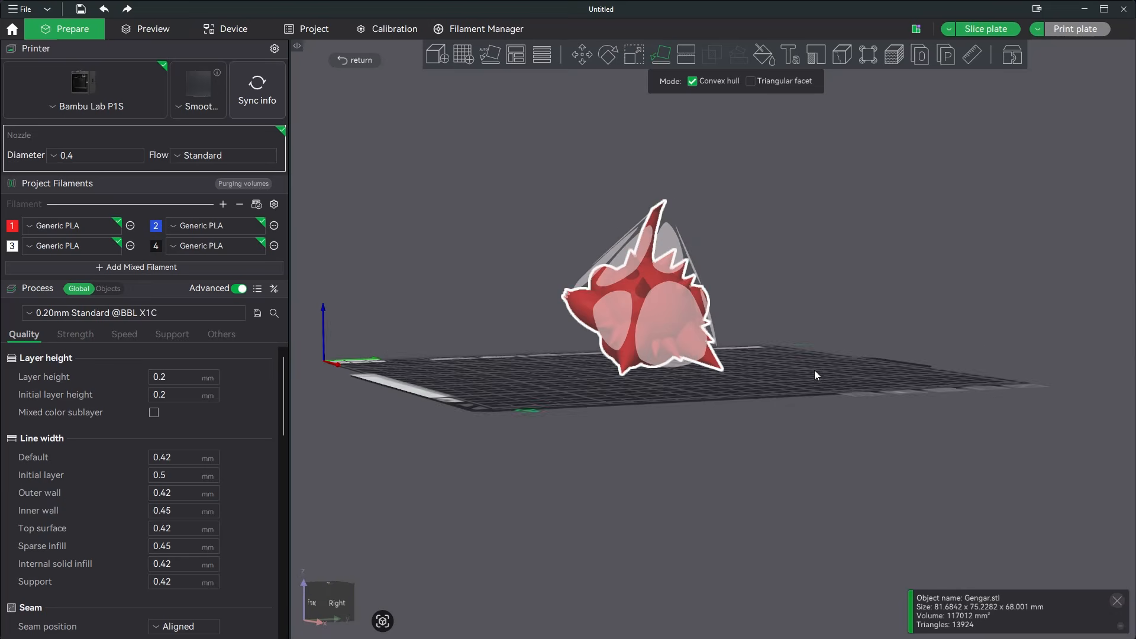
left_click(794, 317)
left_click_drag(794, 317, 613, 372)
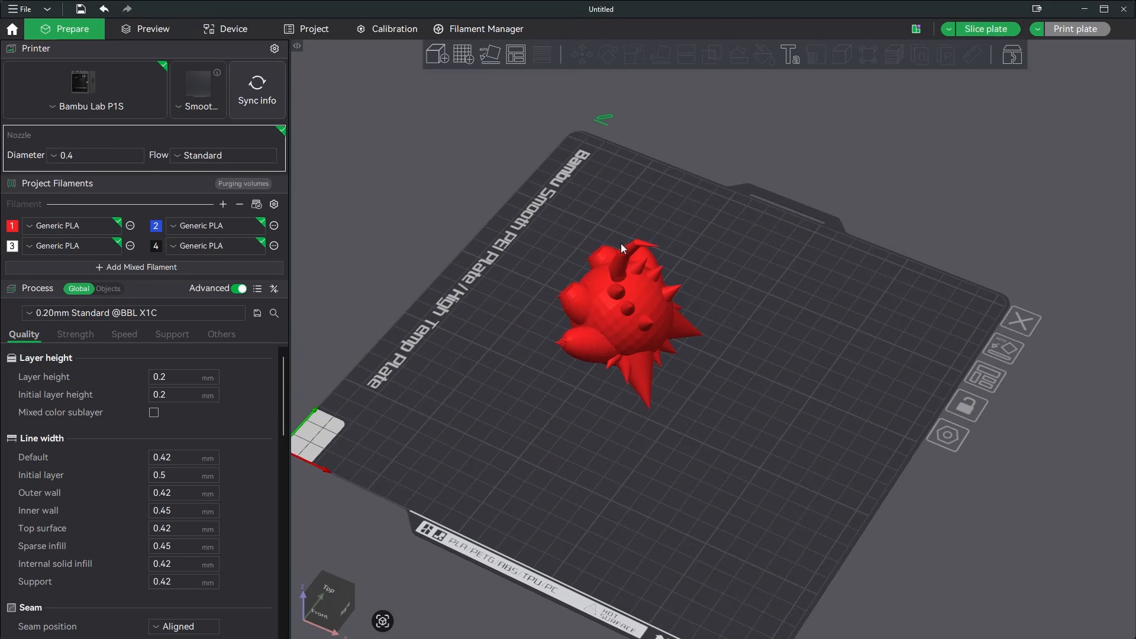
Auto-orient the Gengar model so that it stands in a printable position on the plate
left_click(664, 315)
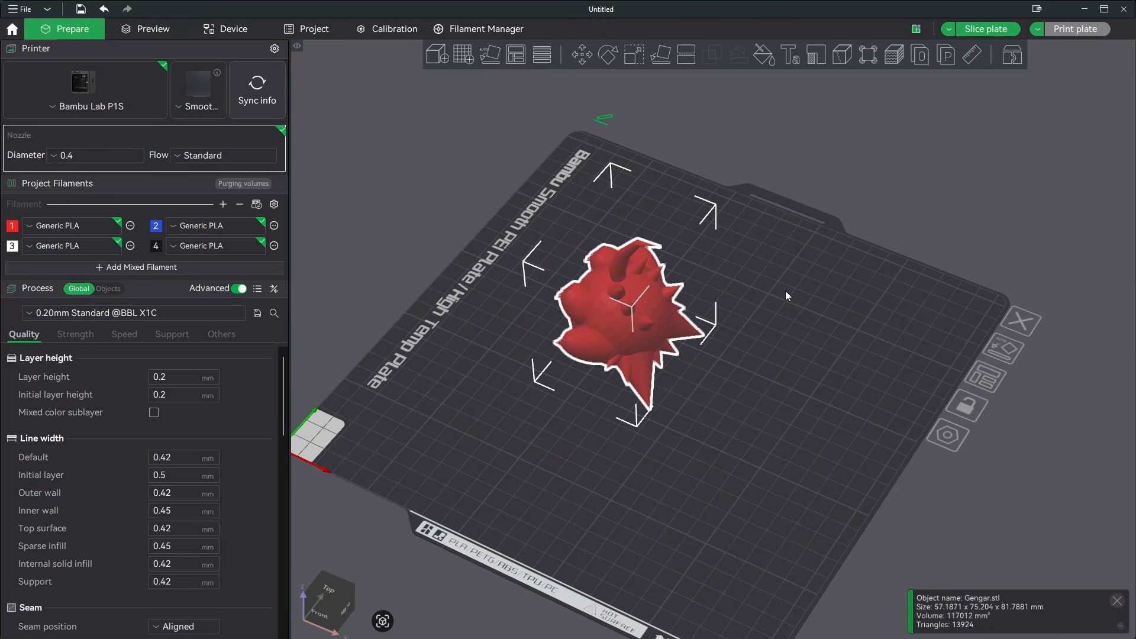
left_click(497, 56)
left_click_drag(628, 250, 655, 324)
Clone the Gengar model once to place a second copy on the plate
right_click(654, 324)
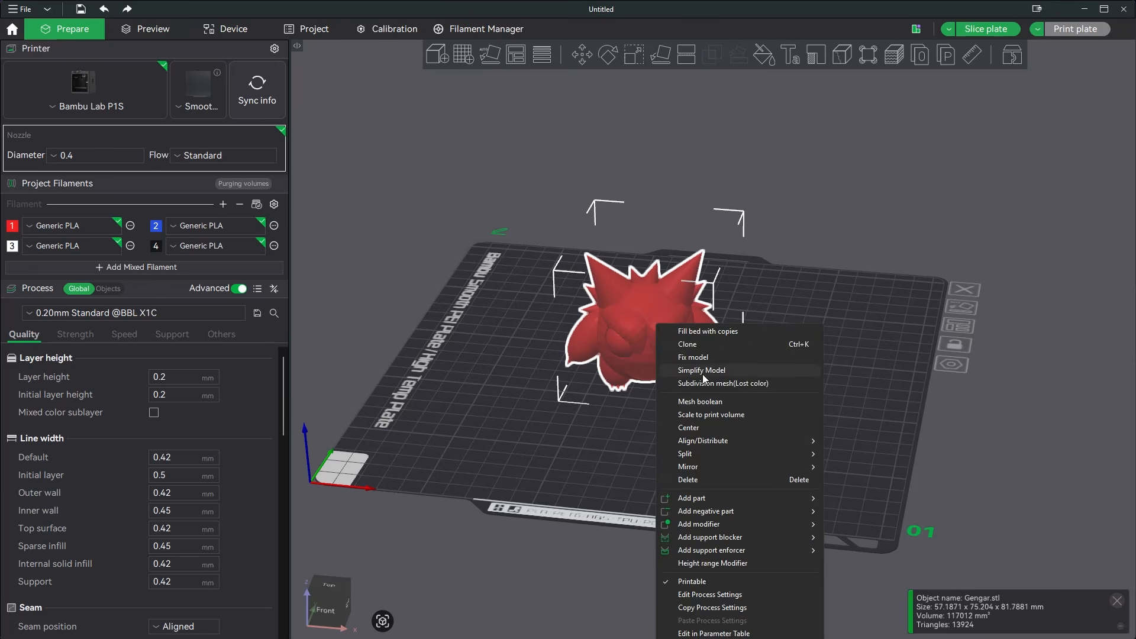
left_click(687, 345)
left_click(548, 339)
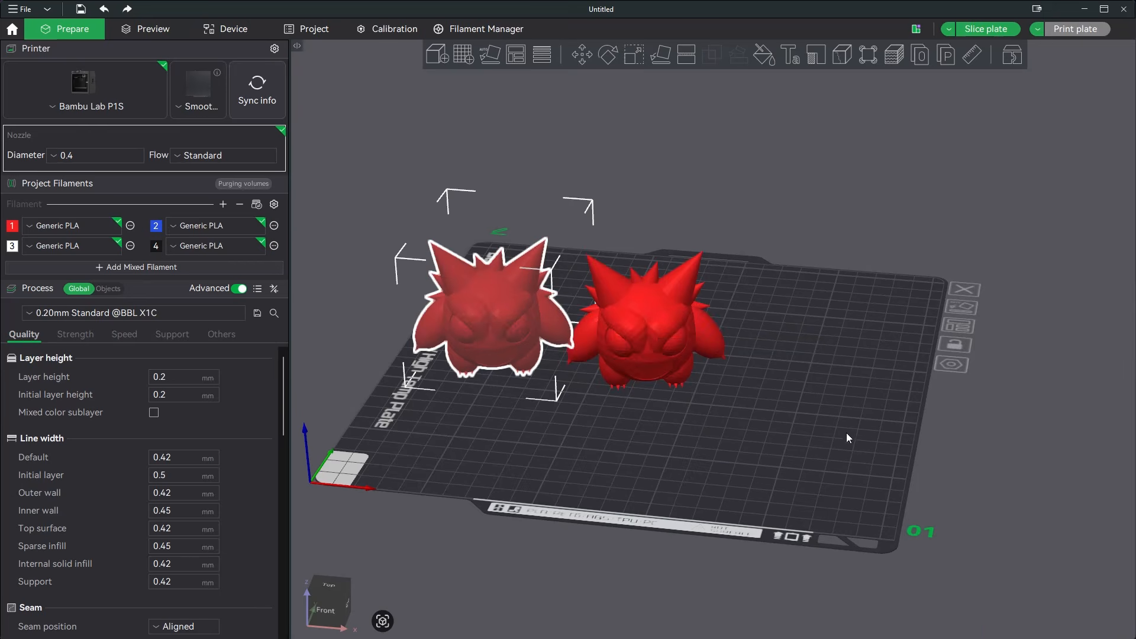
Center the original Gengar model on the build plate
mouse_move(788, 396)
left_mouse_down()
mouse_move(752, 396)
mouse_move(662, 353)
left_mouse_up()
right_click(662, 352)
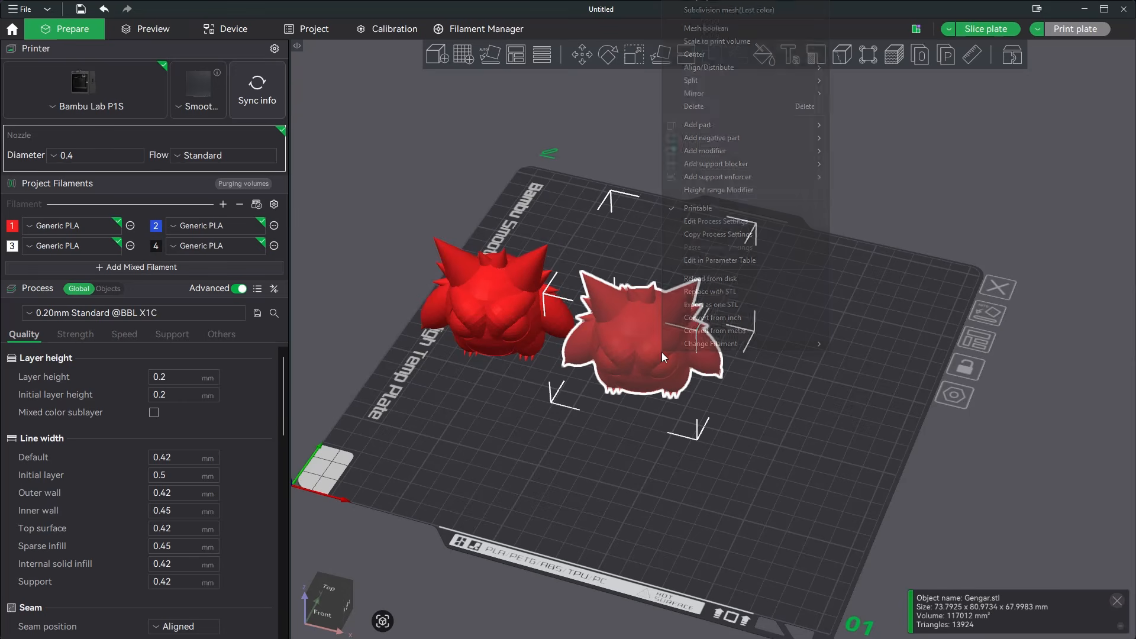
left_click(696, 55)
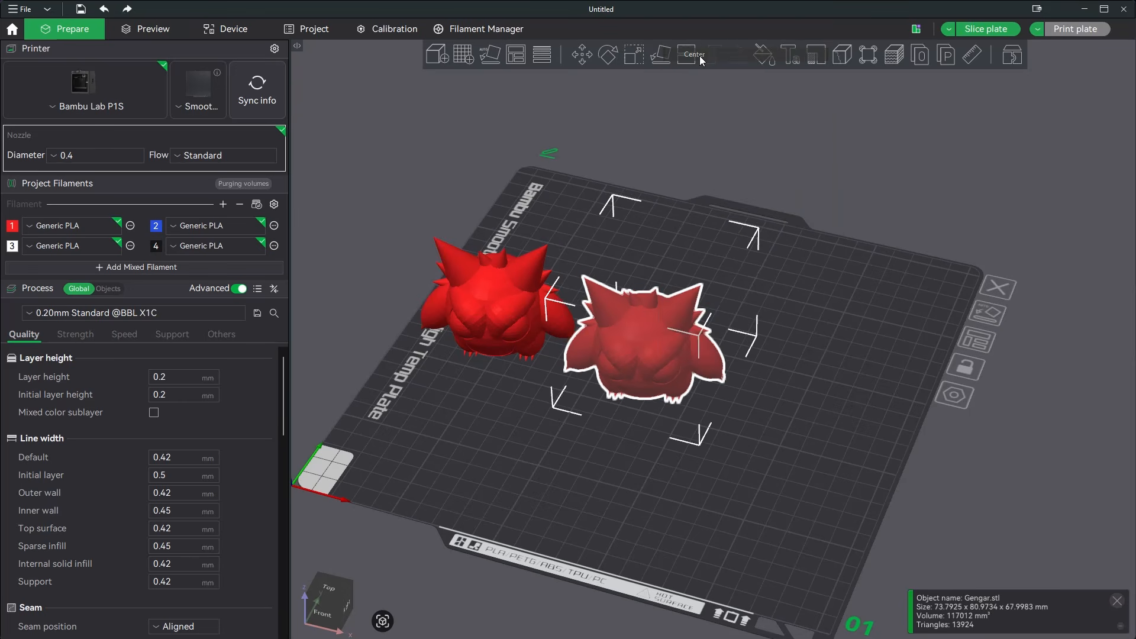
Delete the off-center Gengar copy, leaving the centered model alone on the plate
right_click(661, 344)
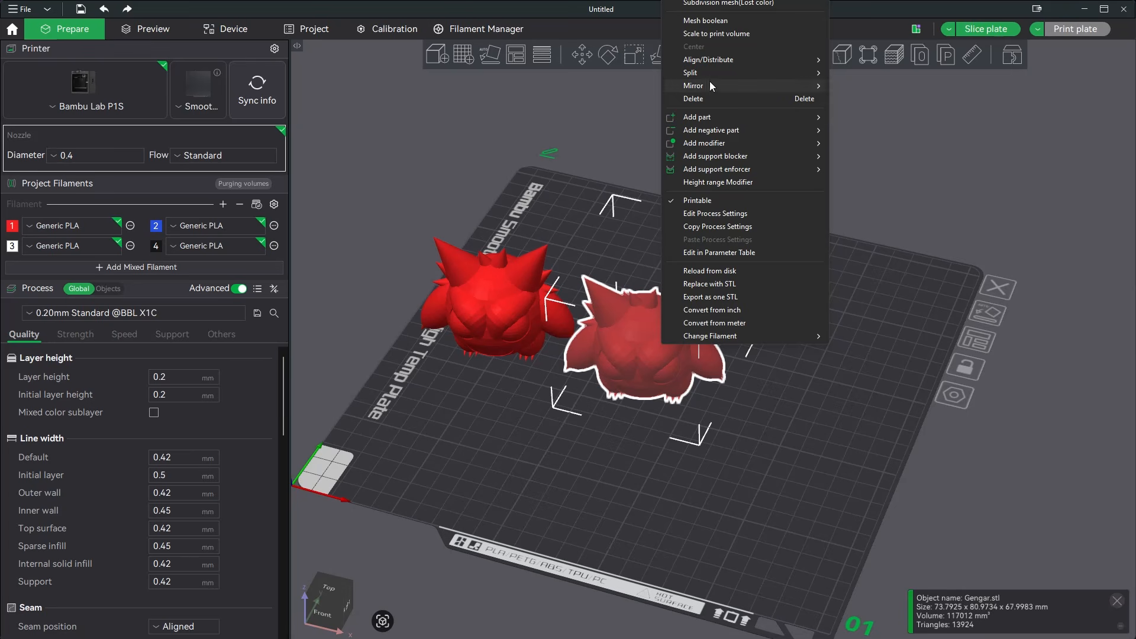
mouse_move(698, 73)
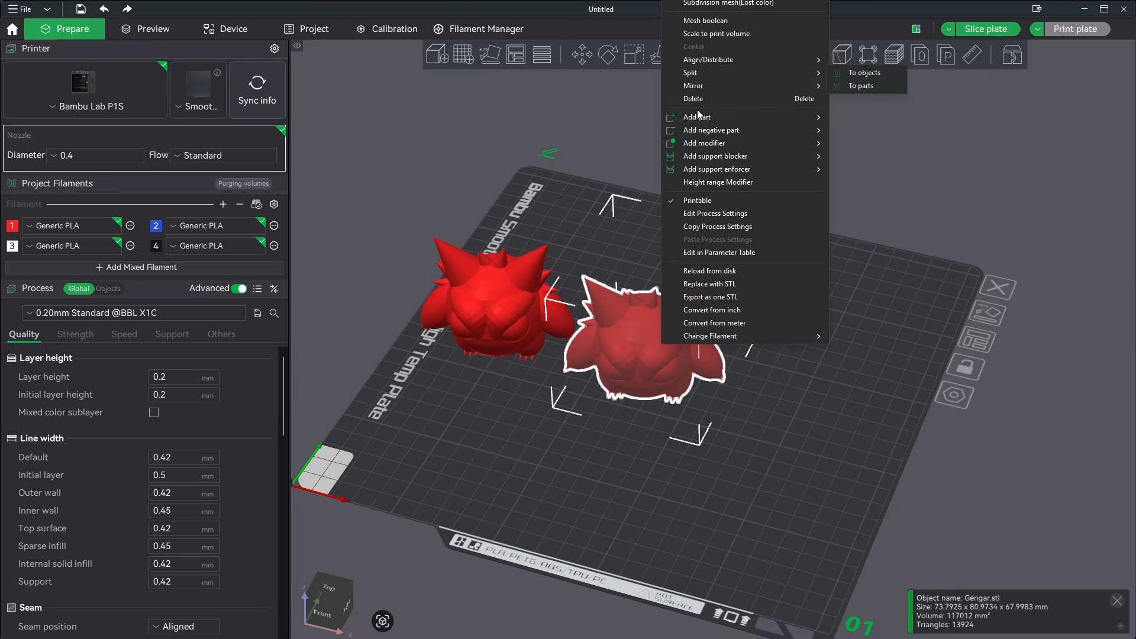
left_click(517, 312)
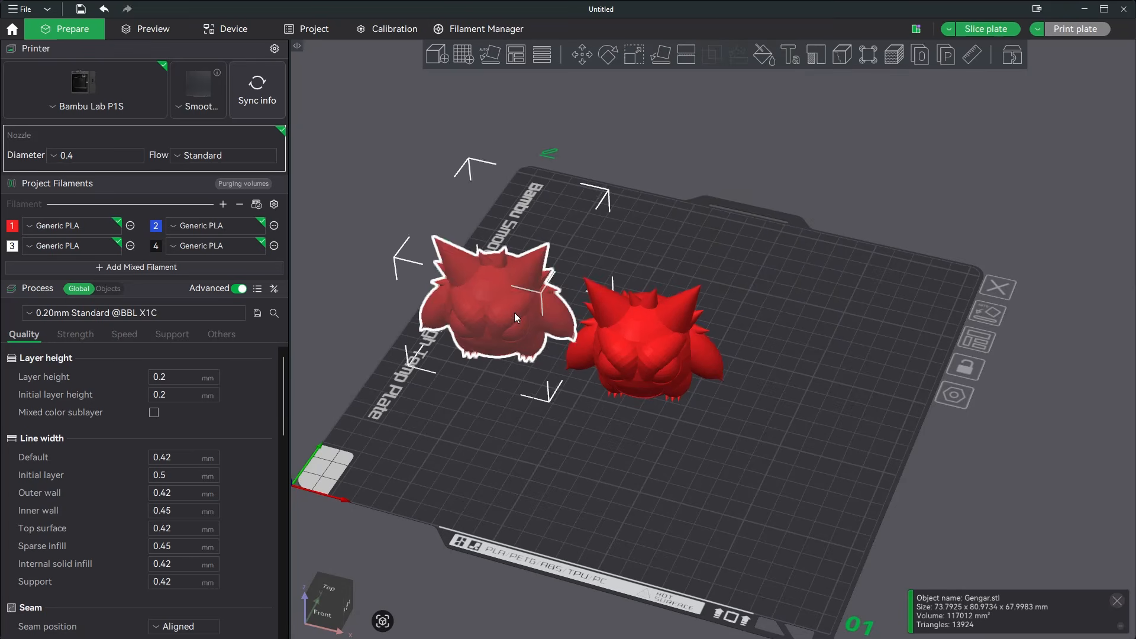
key("Delete")
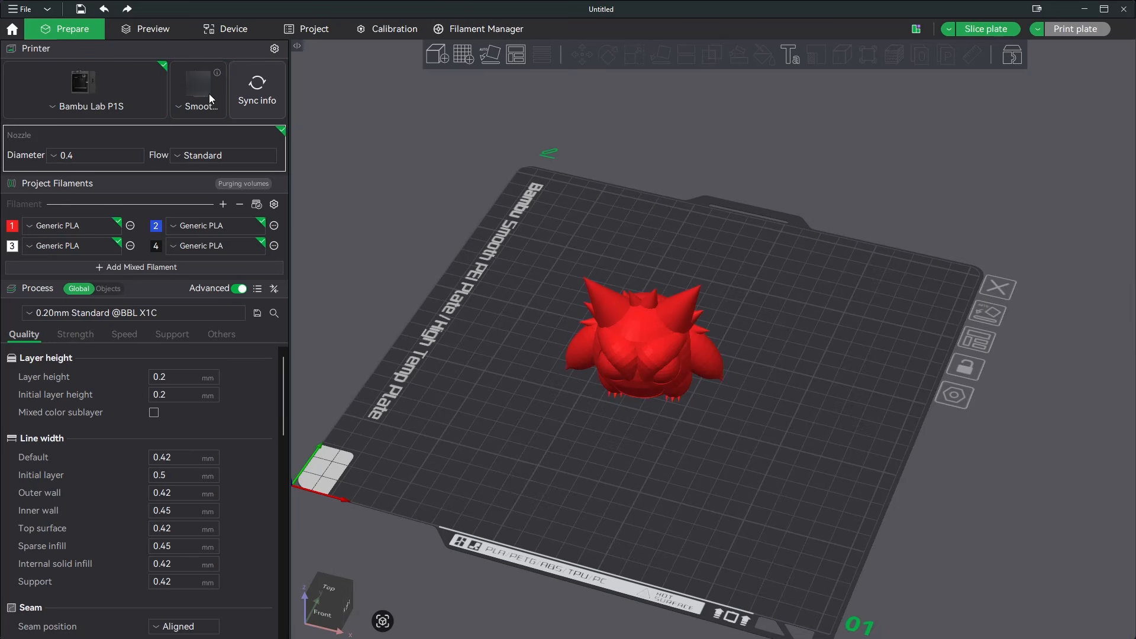
Examine the filament choices, the process presets and the full list of Quality settings
mouse_move(208, 94)
left_click(109, 226)
mouse_move(88, 346)
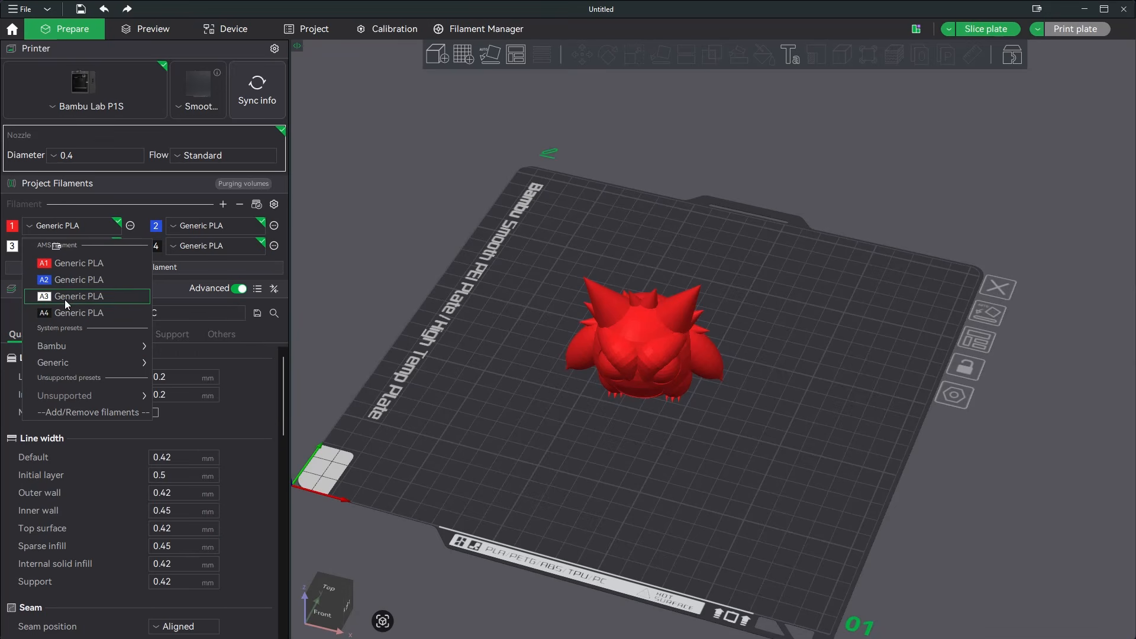
left_click(267, 336)
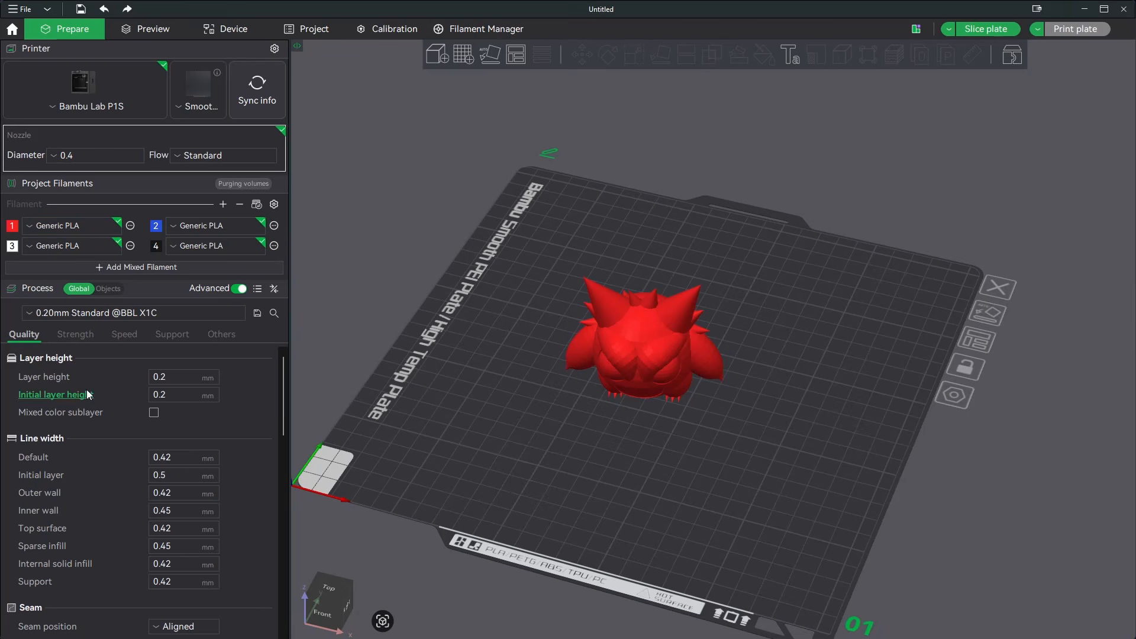
left_click(122, 316)
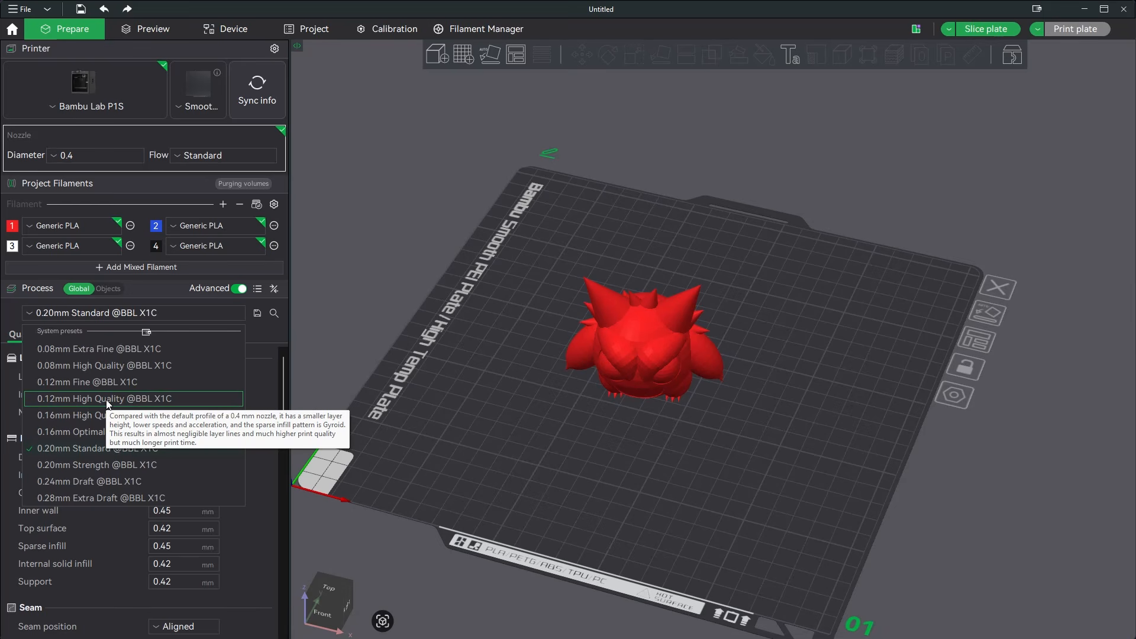
scroll(238, 478, "down", 6)
scroll(236, 478, "up", 5)
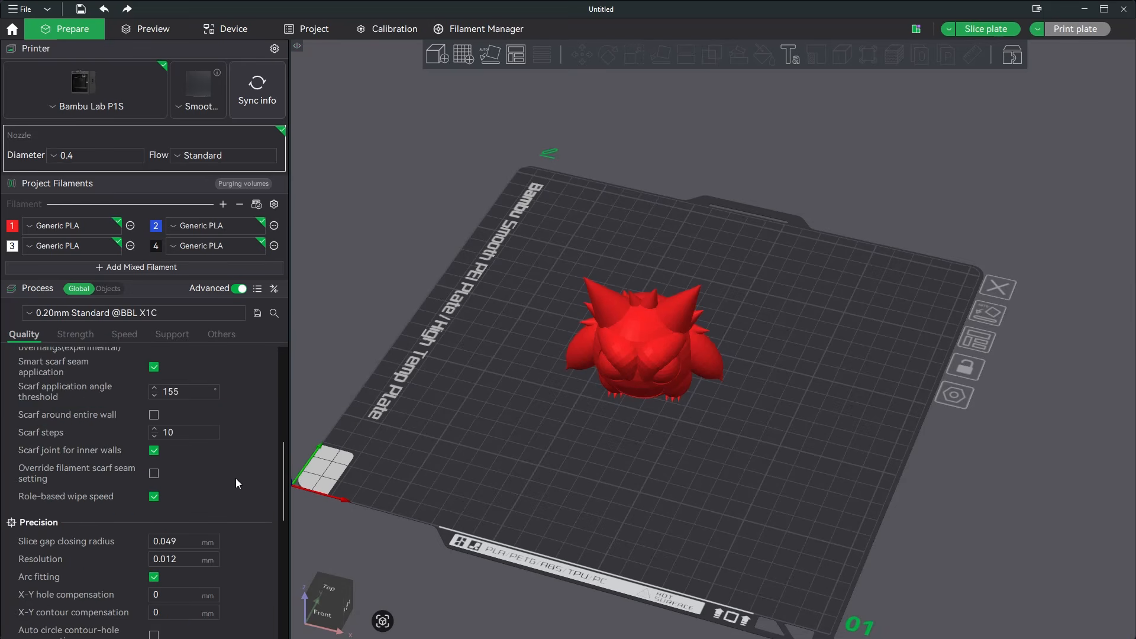
scroll(236, 478, "down", 7)
scroll(106, 541, "down", 4)
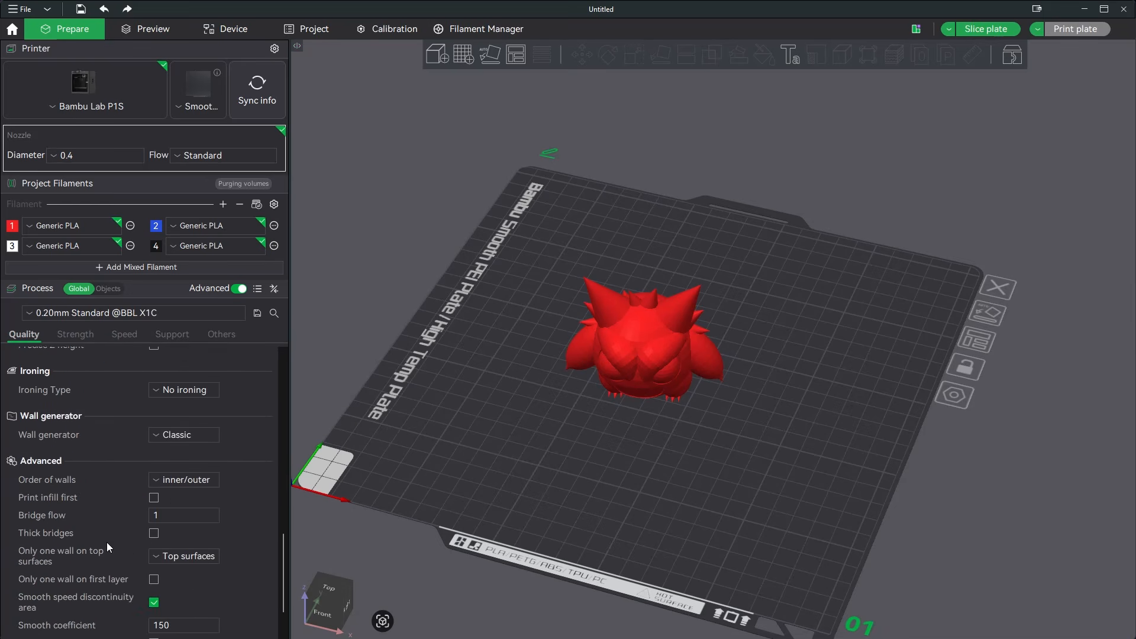
scroll(244, 539, "up", 10)
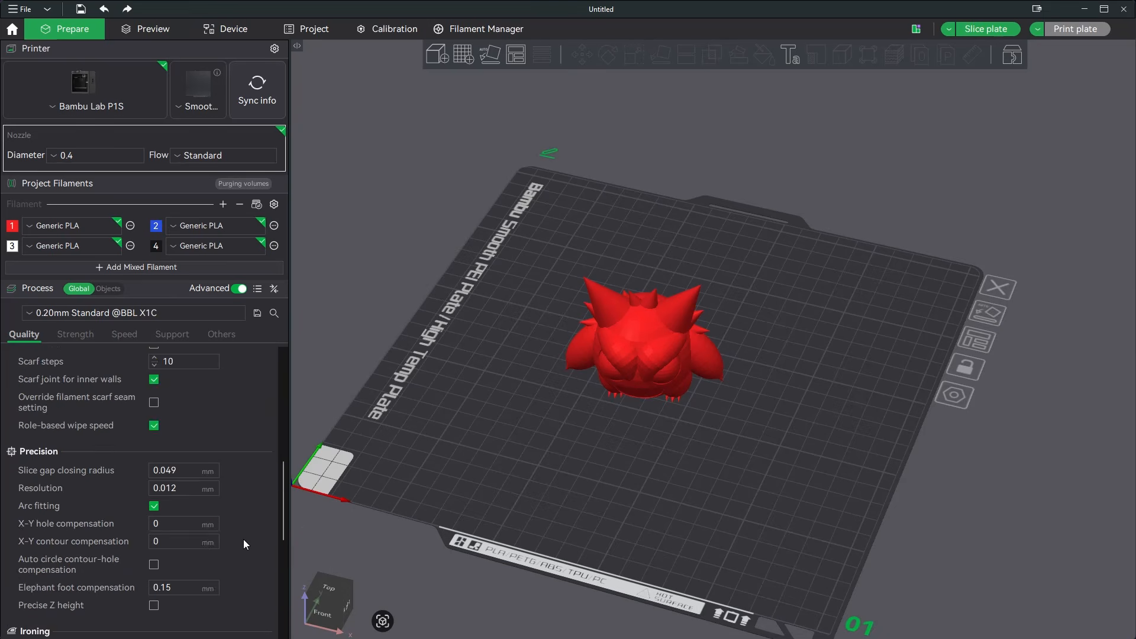
scroll(239, 546, "up", 2)
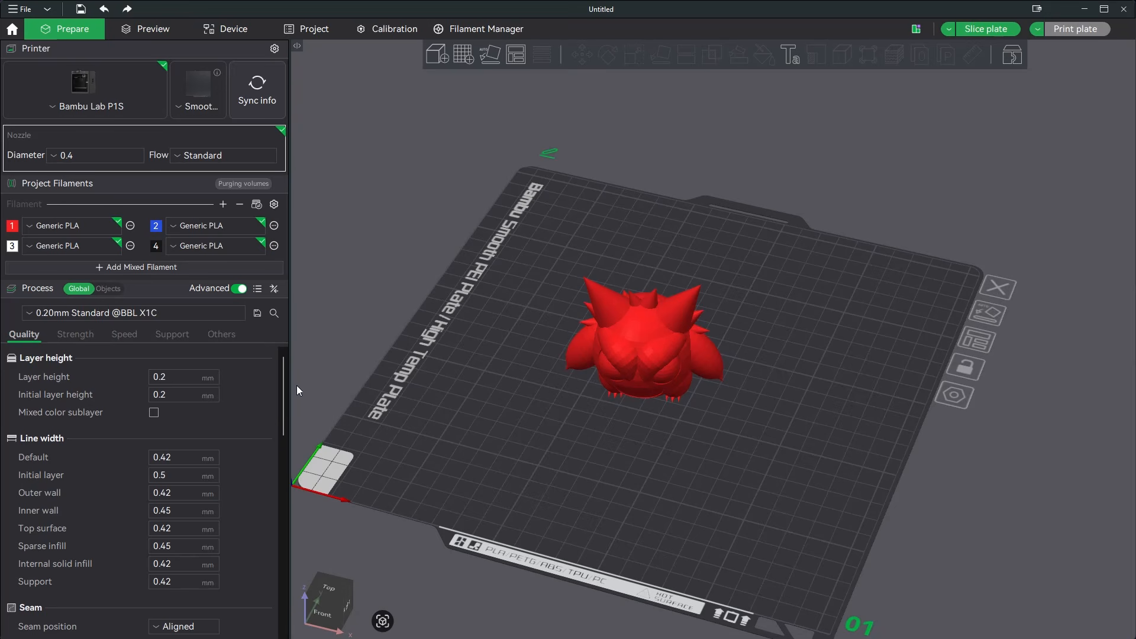
Set the sparse infill pattern to Lightning in the strength settings and slice the plate
left_click(77, 333)
scroll(156, 503, "down", 4)
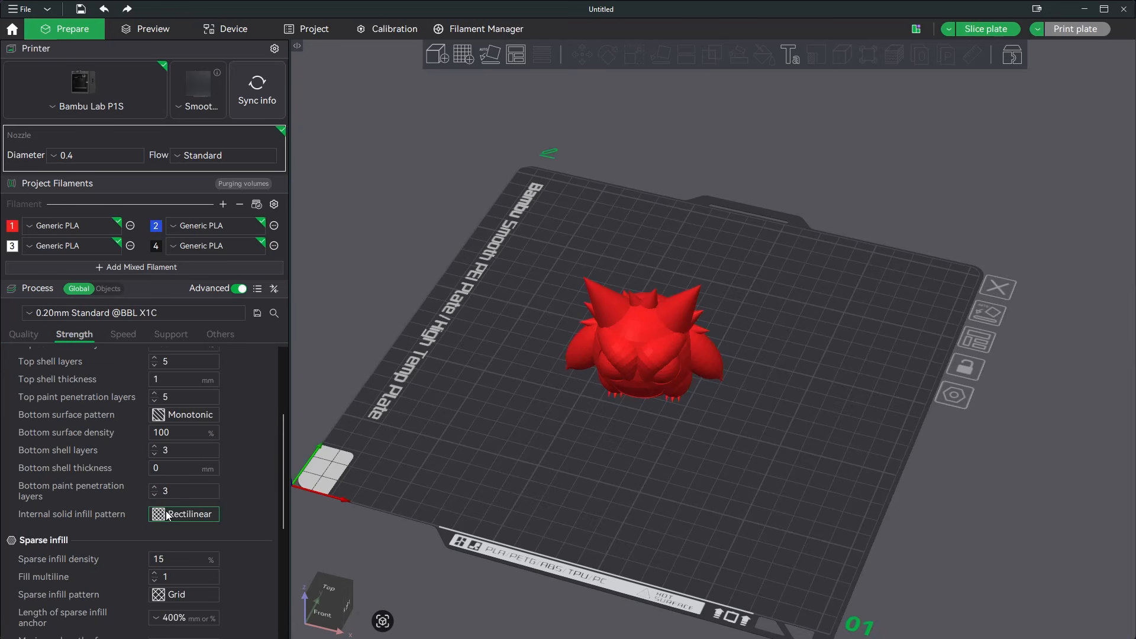
scroll(225, 540, "down", 1)
left_click(178, 525)
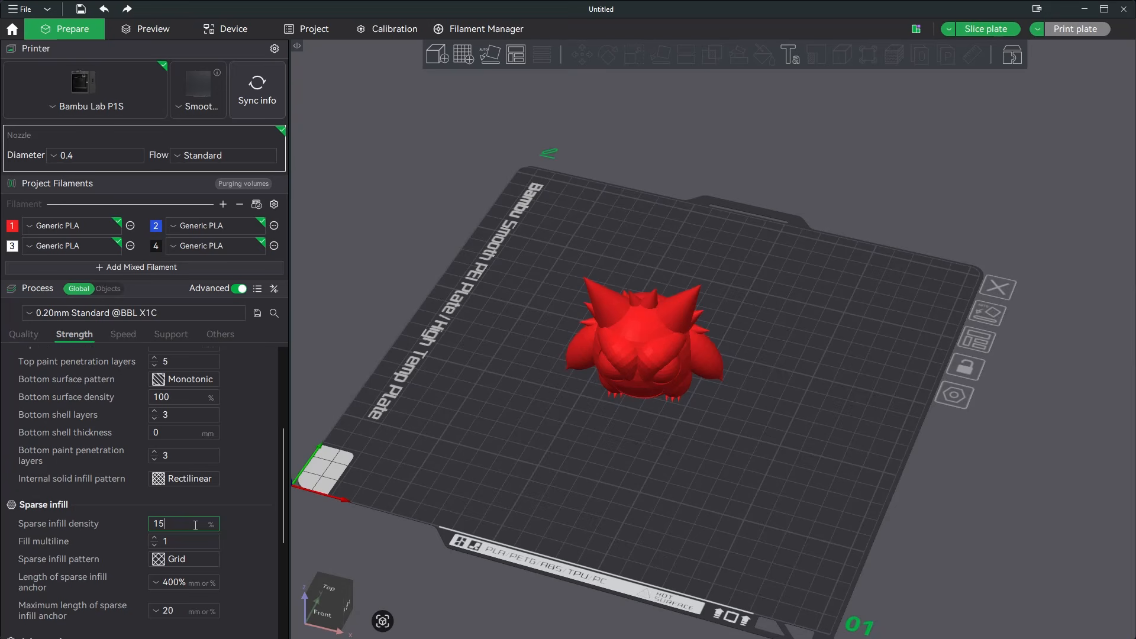
left_click(195, 563)
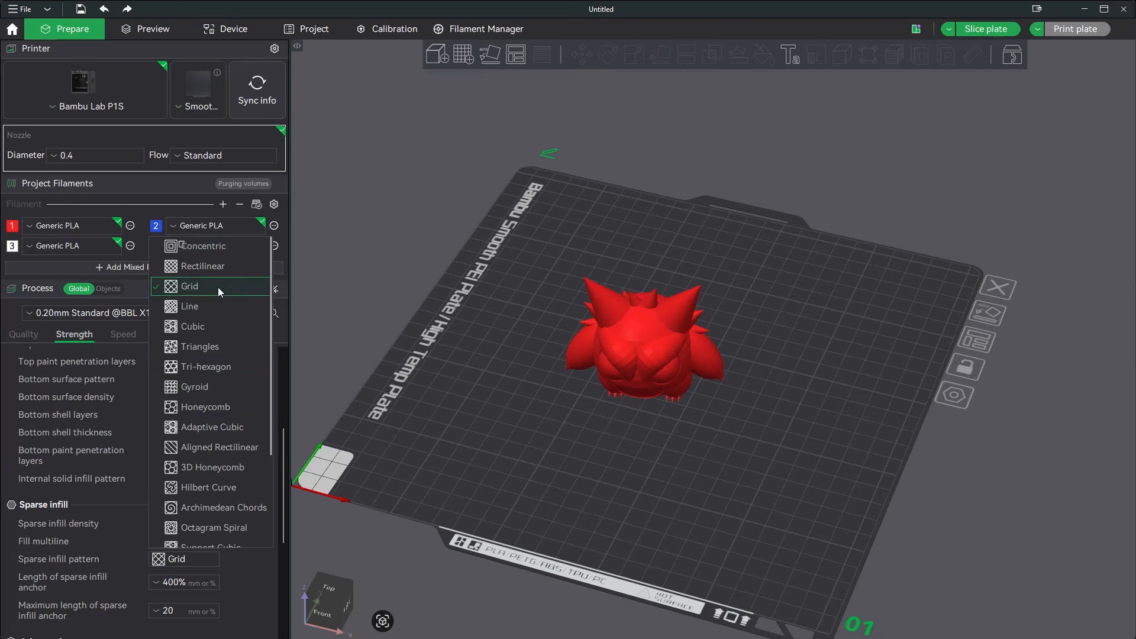
scroll(217, 353, "down", 2)
left_click(204, 439)
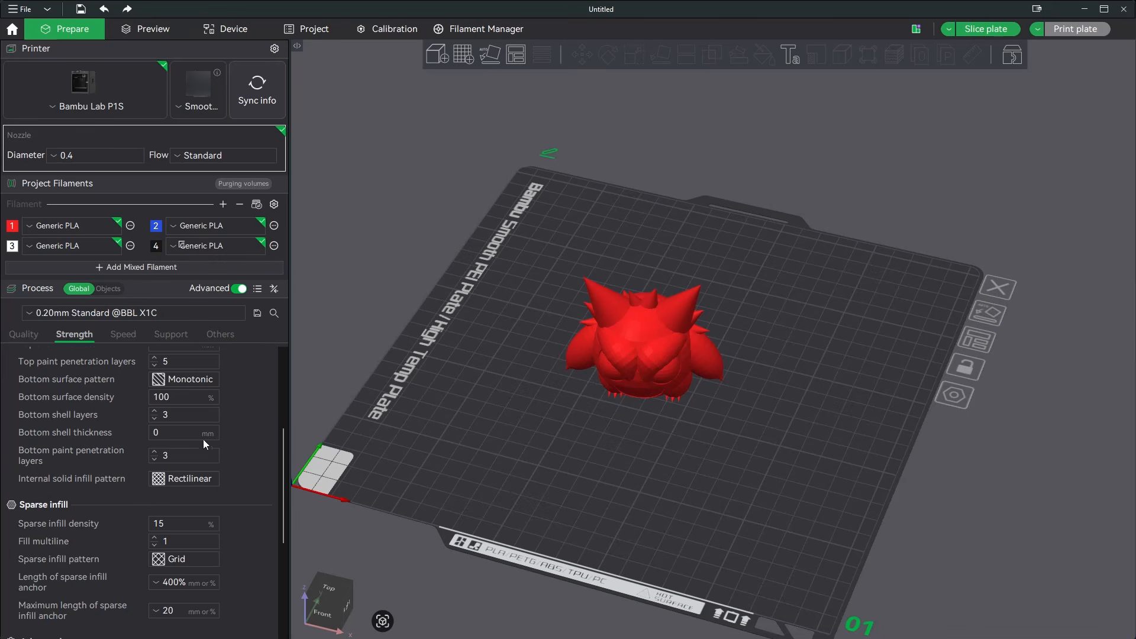
left_click(986, 29)
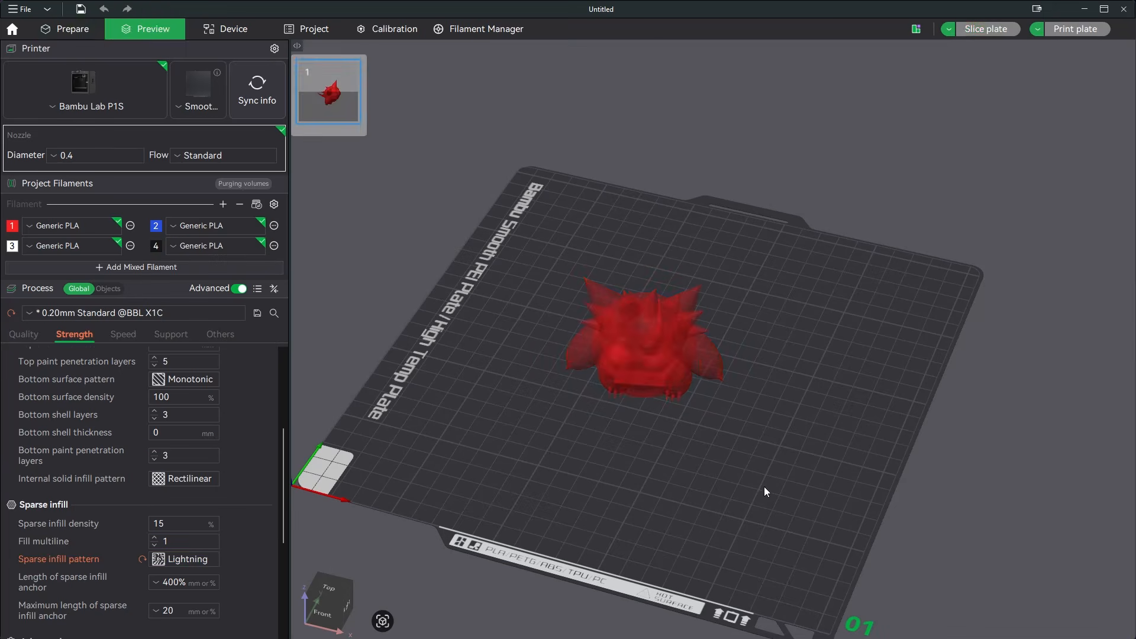
Inspect the inside of the sliced Gengar model down to layer 157, and restore the full layer range
left_click_drag(1115, 121, 1099, 352)
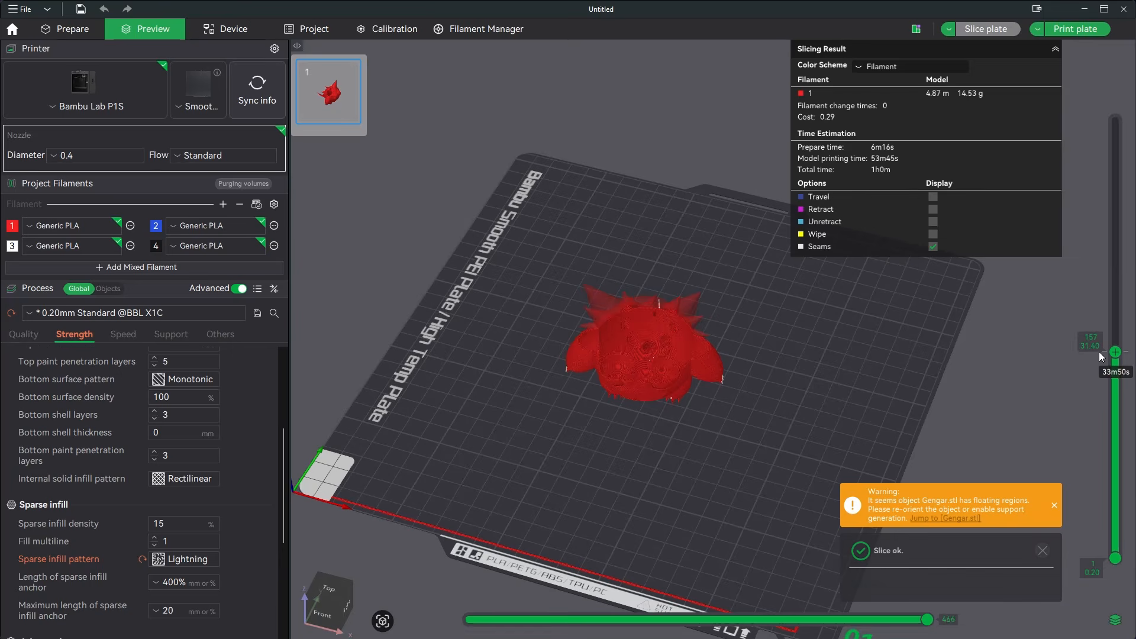
scroll(693, 361, "up", 5)
left_click_drag(660, 410, 823, 308)
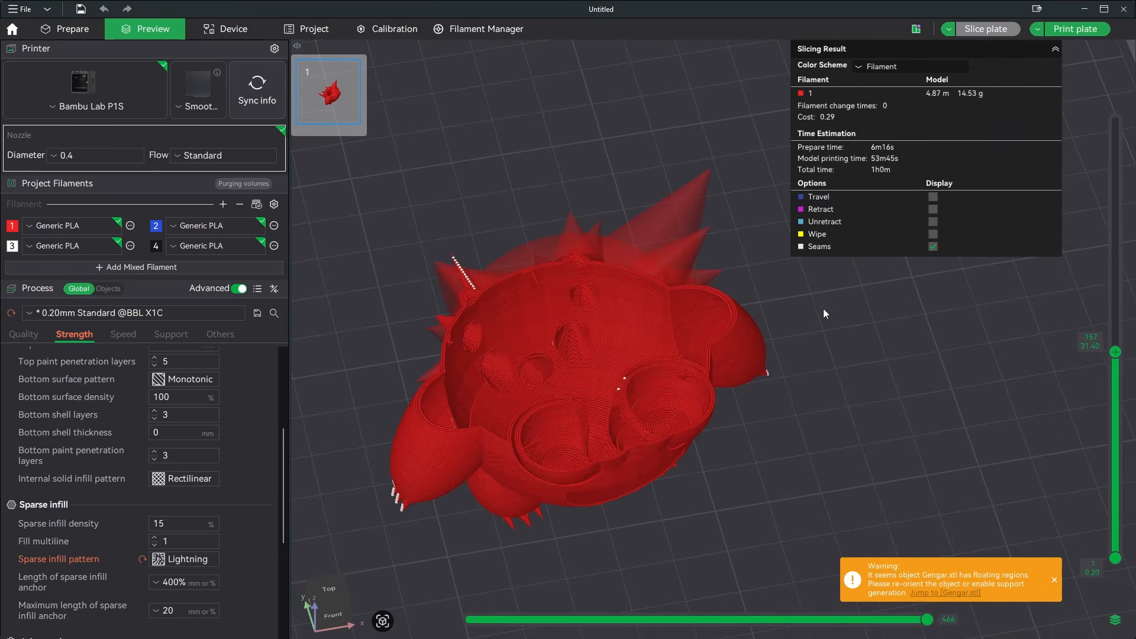
left_click_drag(1115, 352, 1109, 118)
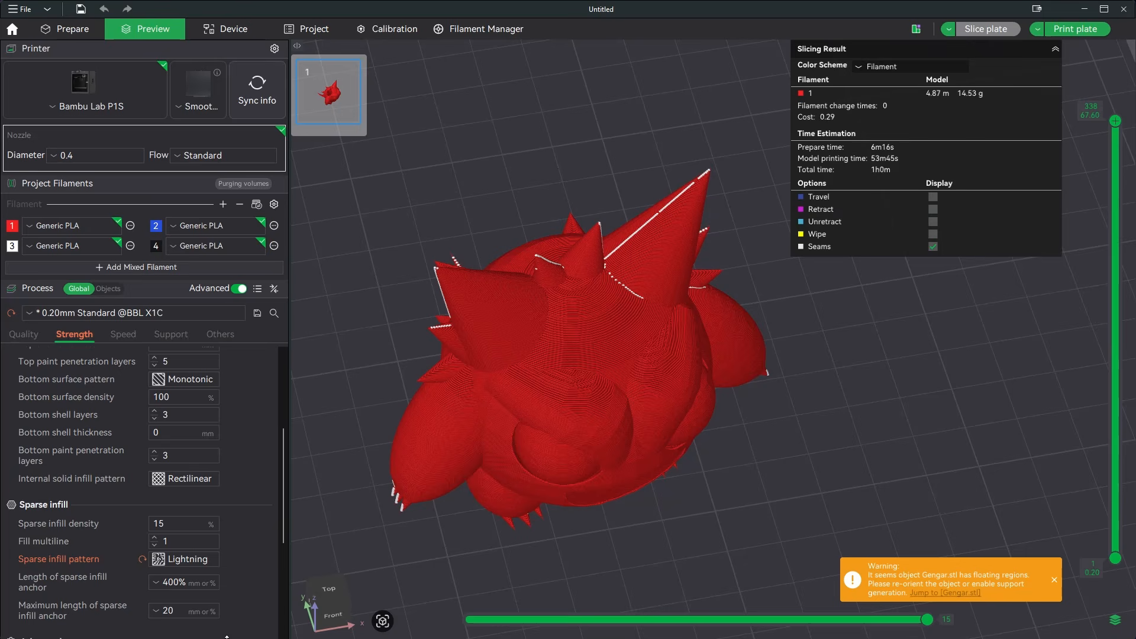
Change the sparse infill pattern to Gyroid and reslice the plate, checking the infill at layer 226
left_click(198, 556)
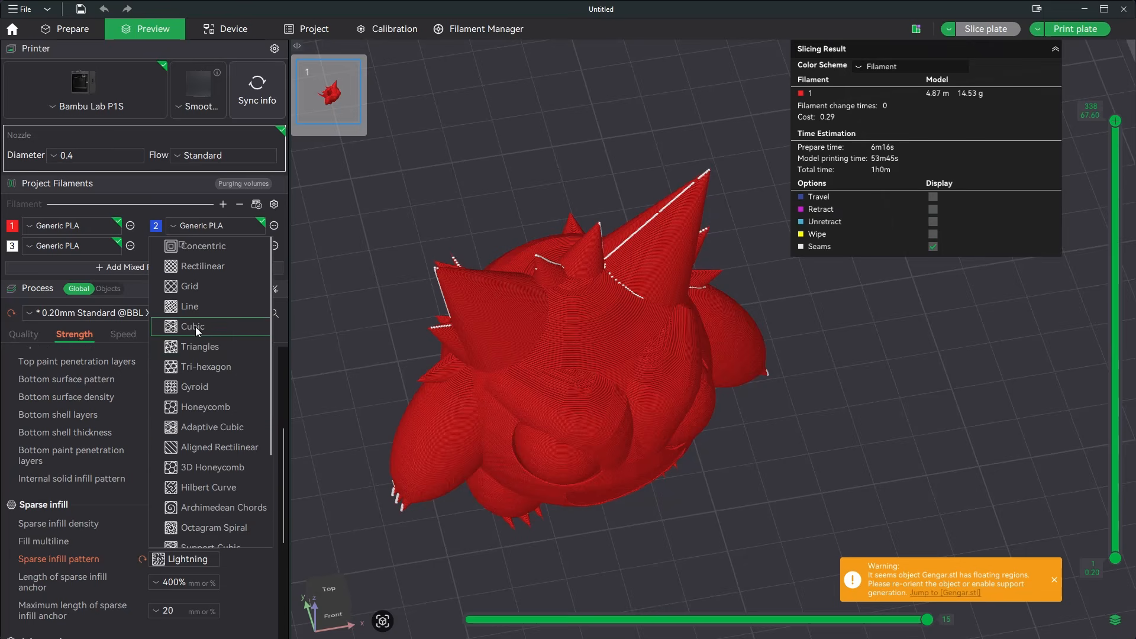
left_click(207, 386)
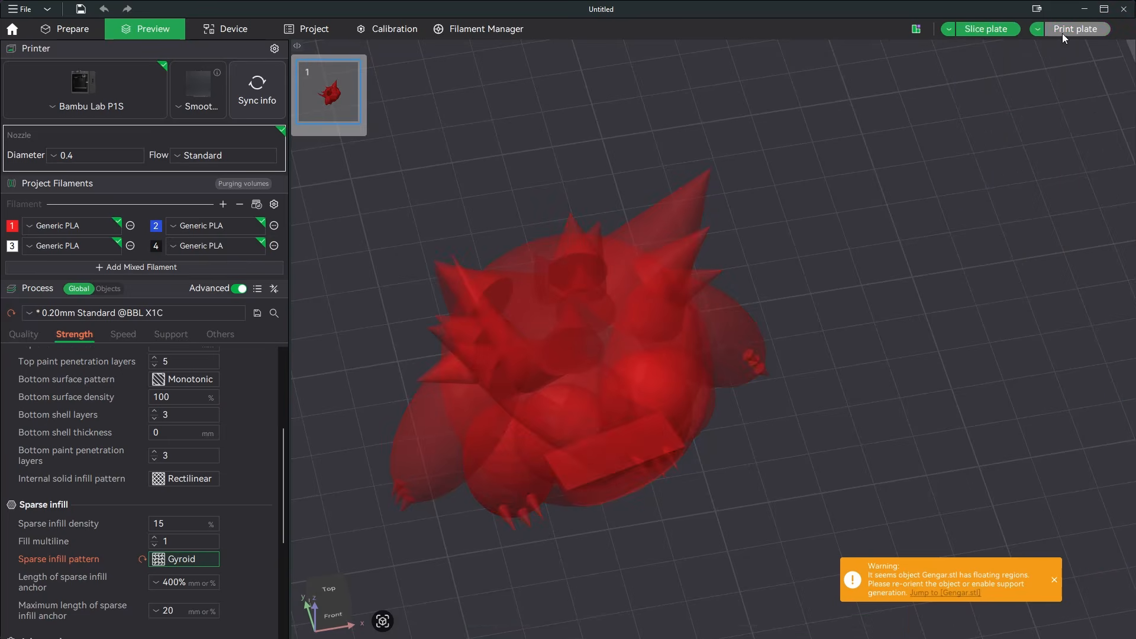
left_click(1002, 31)
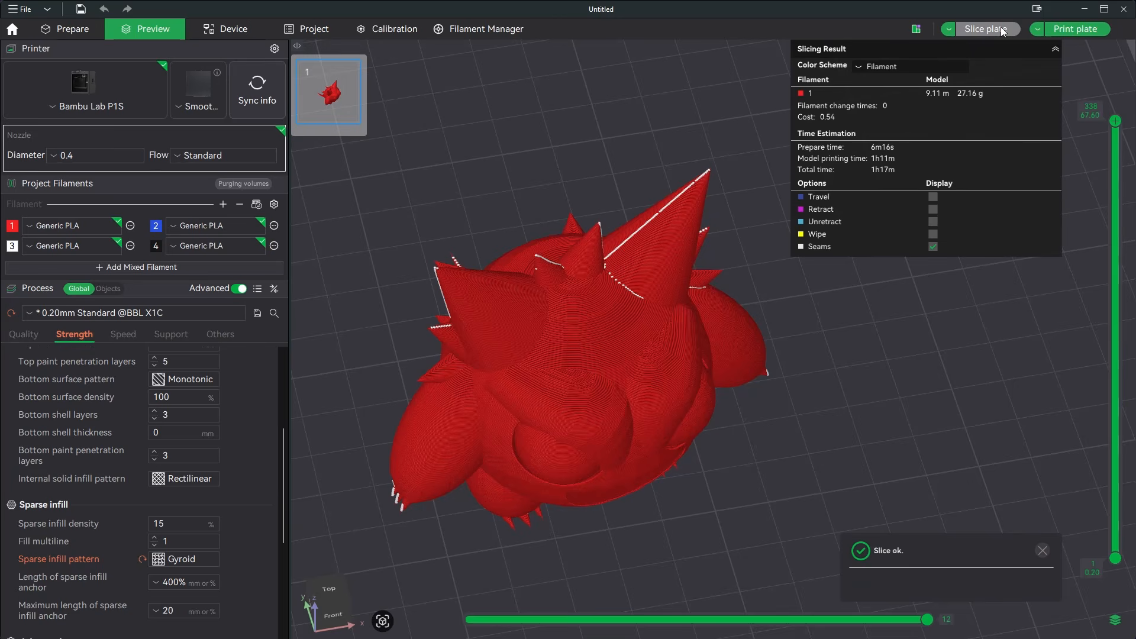
left_click_drag(1115, 121, 1127, 268)
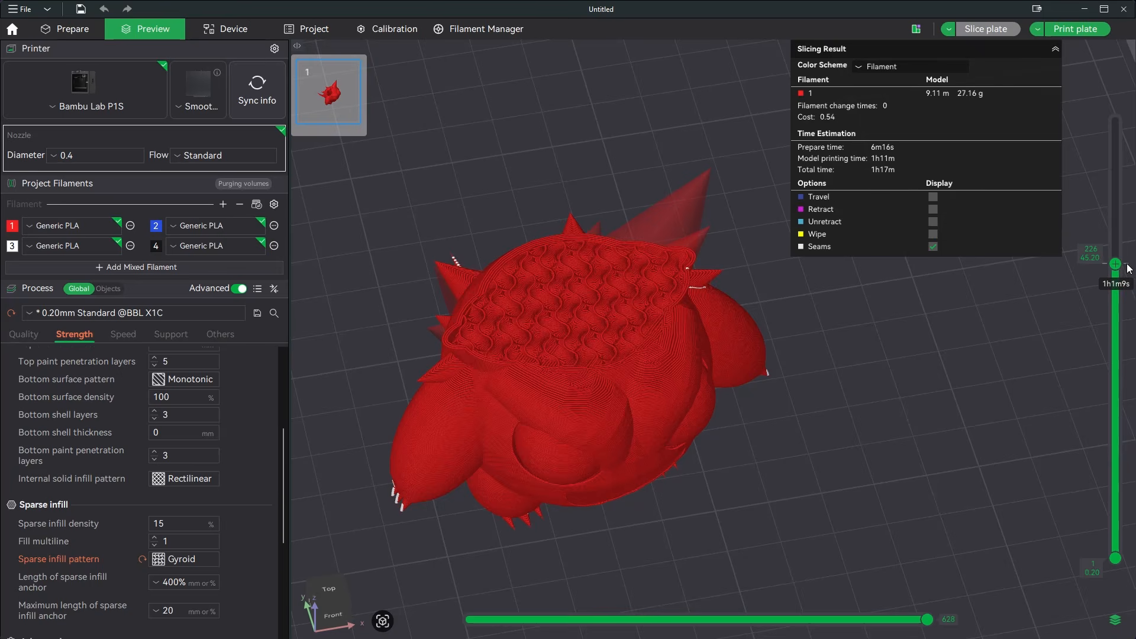
Set the sparse infill pattern back to Grid and return to the model preparation view
left_click(183, 559)
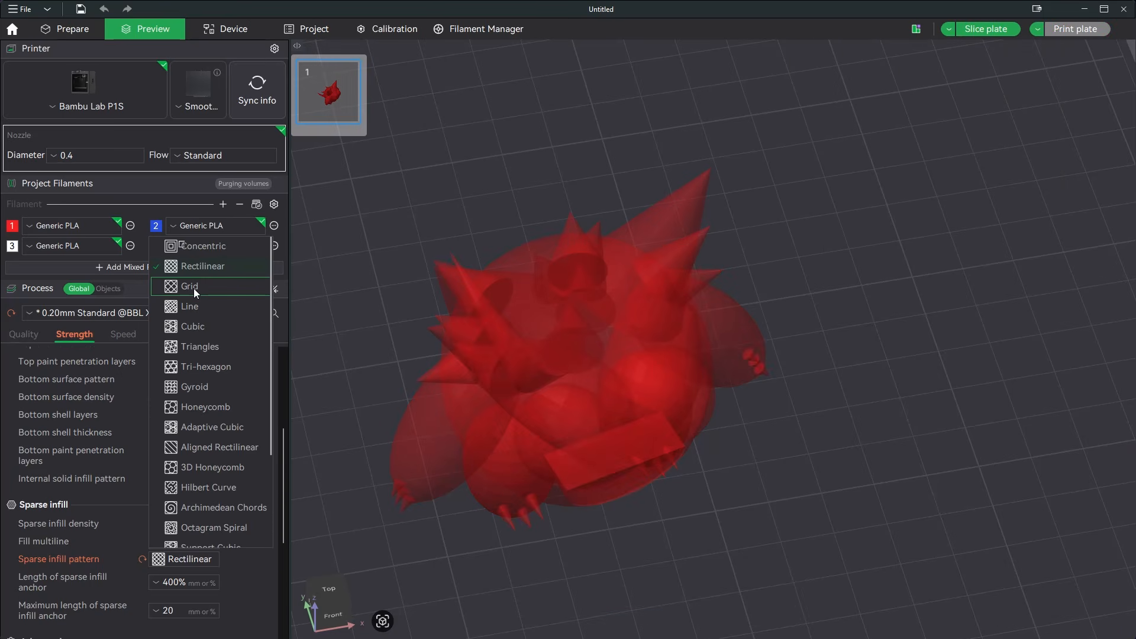
left_click(194, 289)
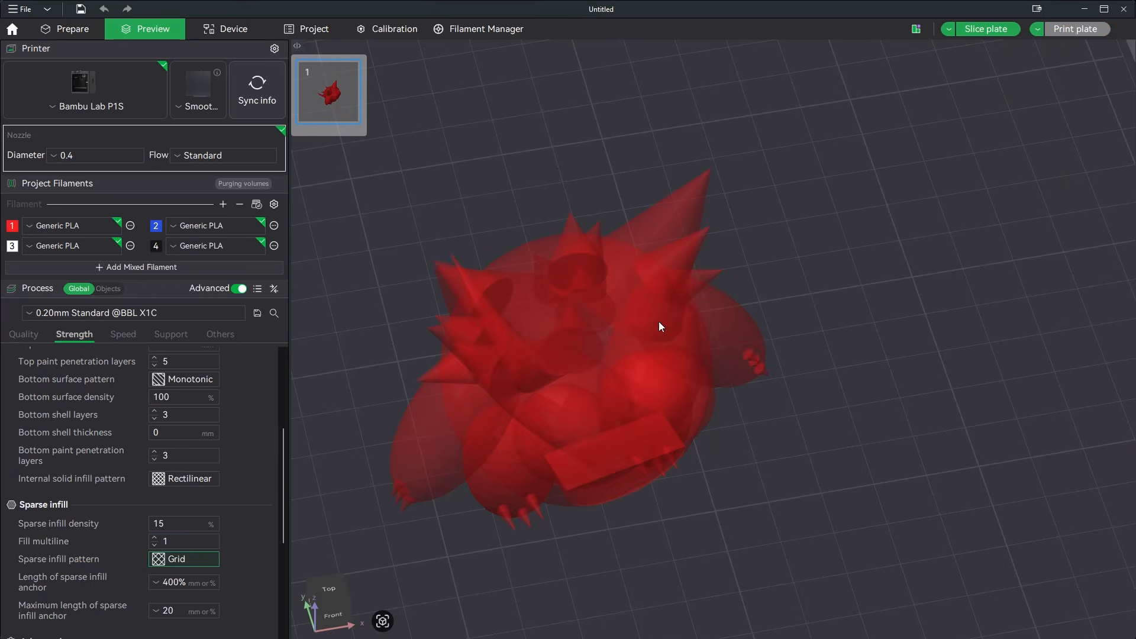
key("Tab")
Look through the print speed and acceleration settings, and enable support generation
left_click(122, 334)
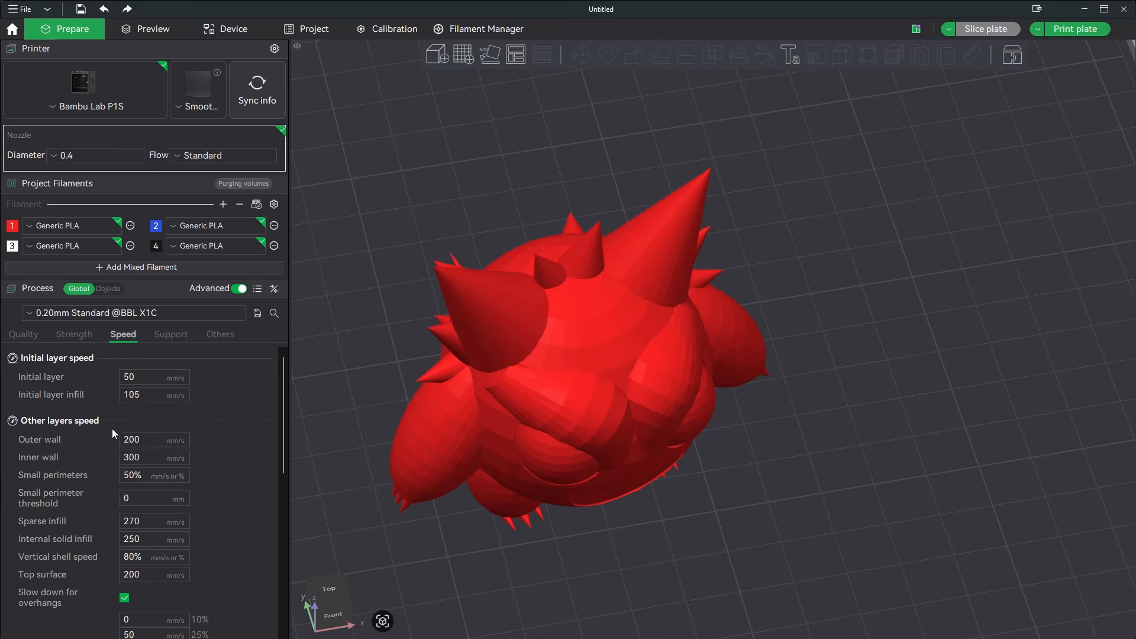
scroll(103, 432, "down", 4)
scroll(211, 577, "down", 7)
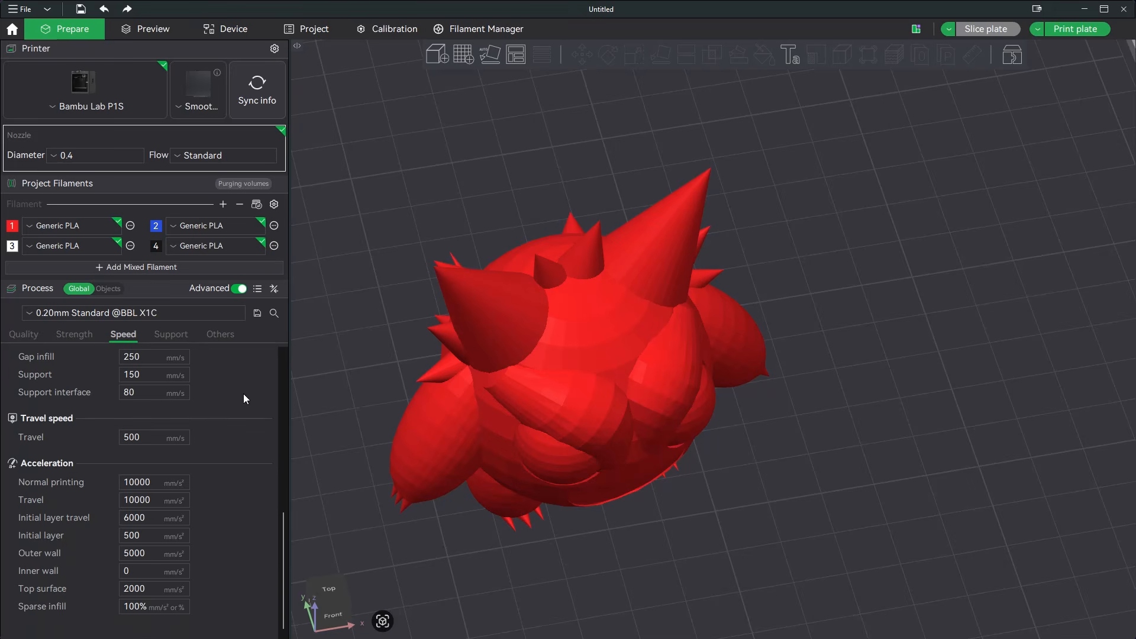
left_click(172, 335)
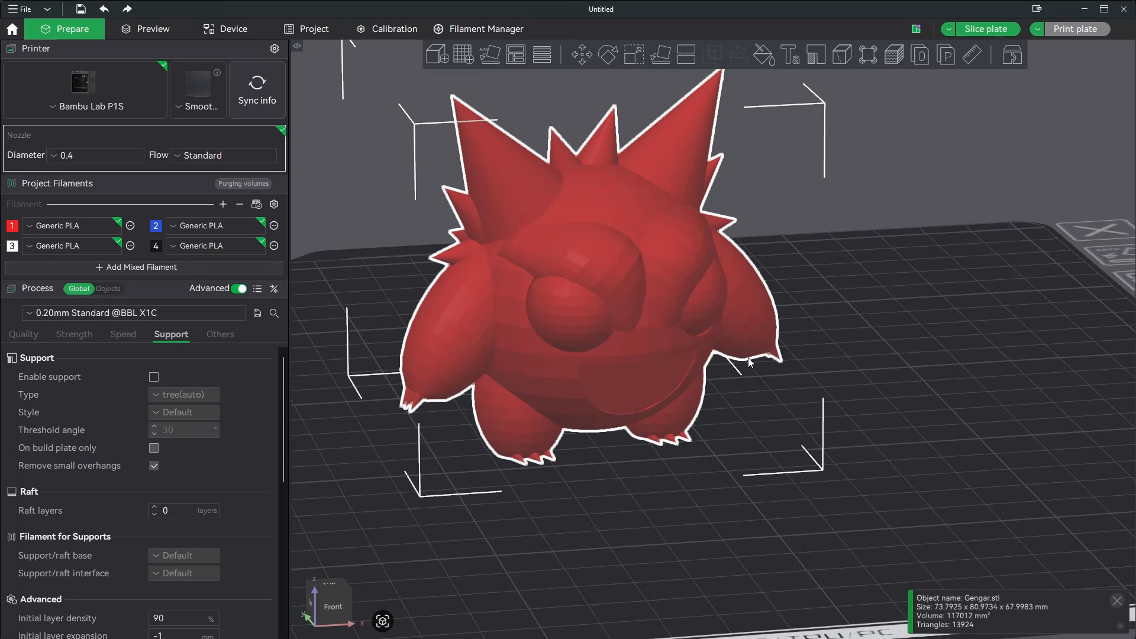
left_click(154, 378)
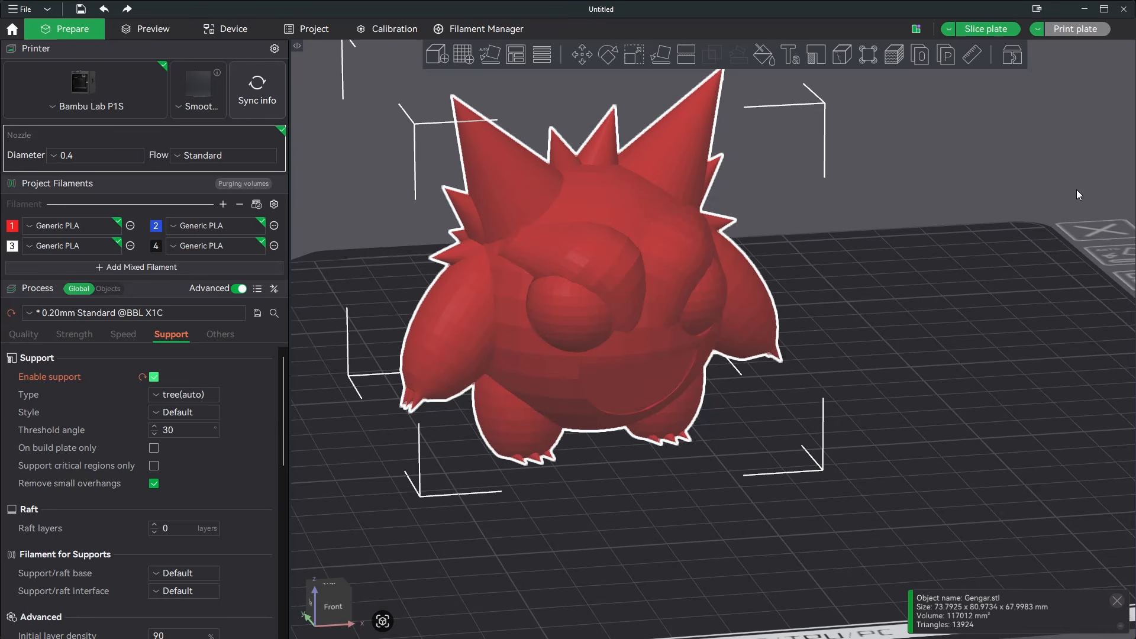
Center the Gengar model on the build plate and slice the plate with supports enabled
left_click_drag(1032, 294, 965, 442)
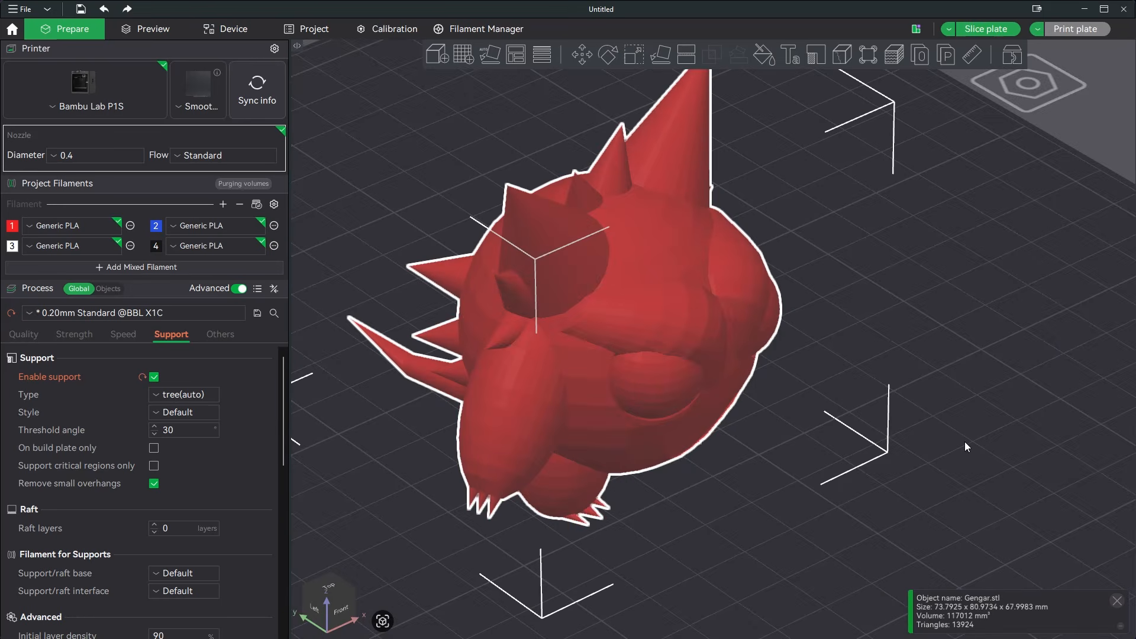
scroll(965, 442, "down", 6)
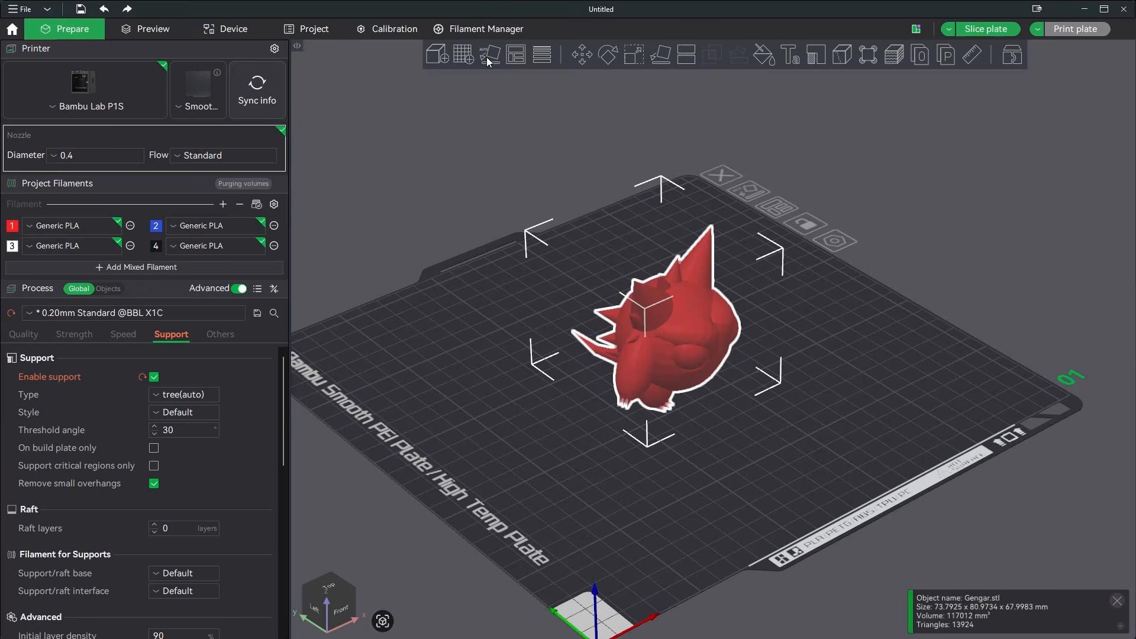
right_click(695, 340)
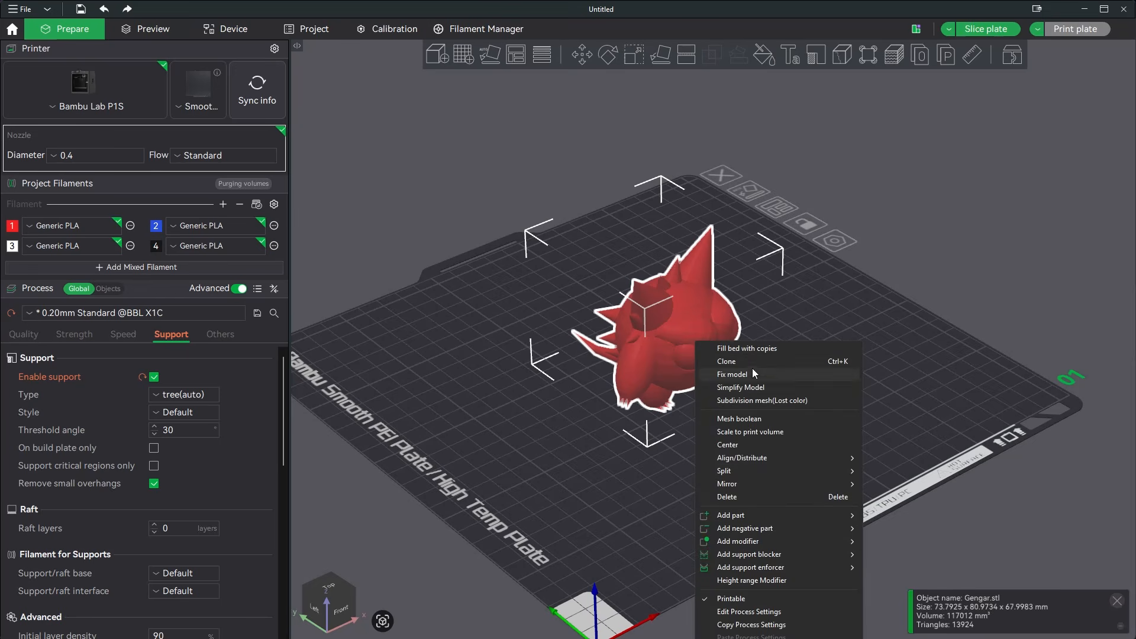
left_click(748, 445)
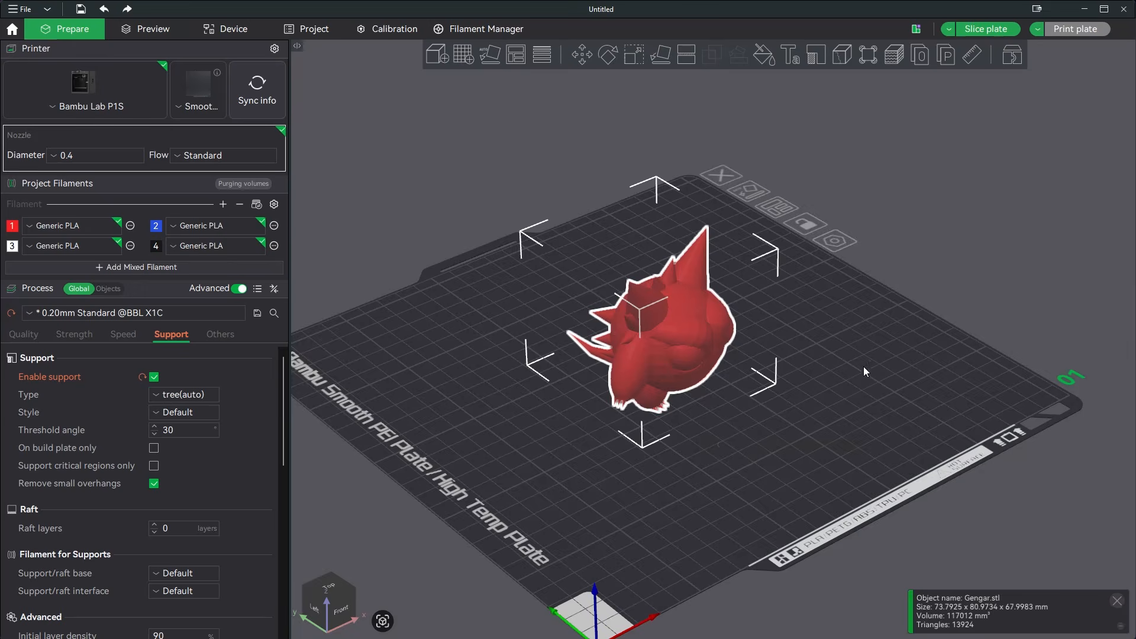
key("1")
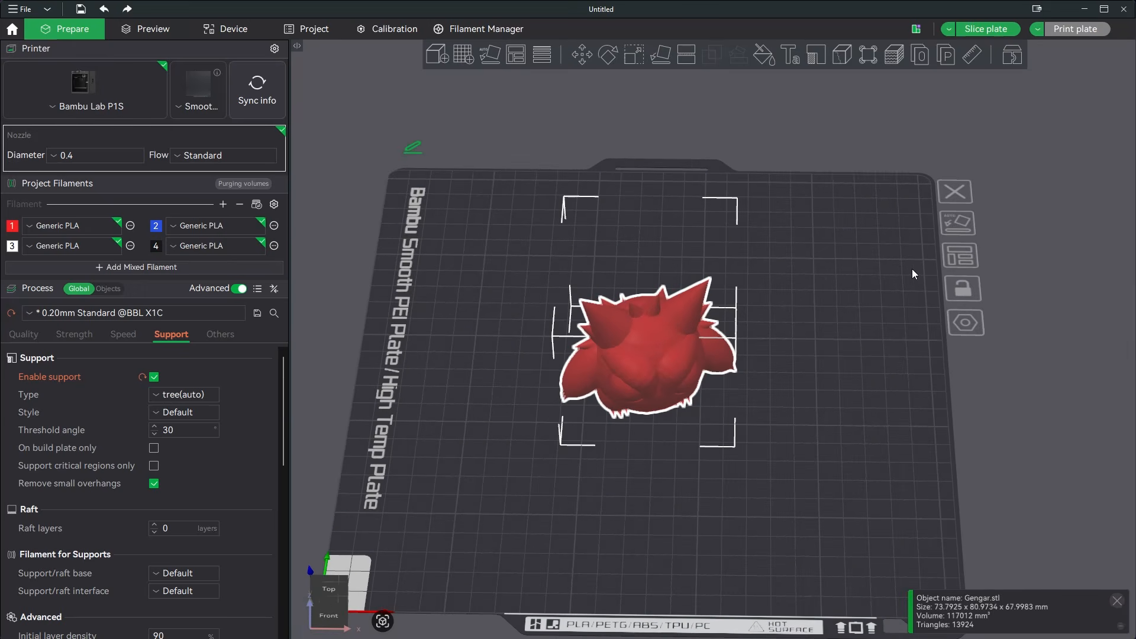
left_click(1004, 33)
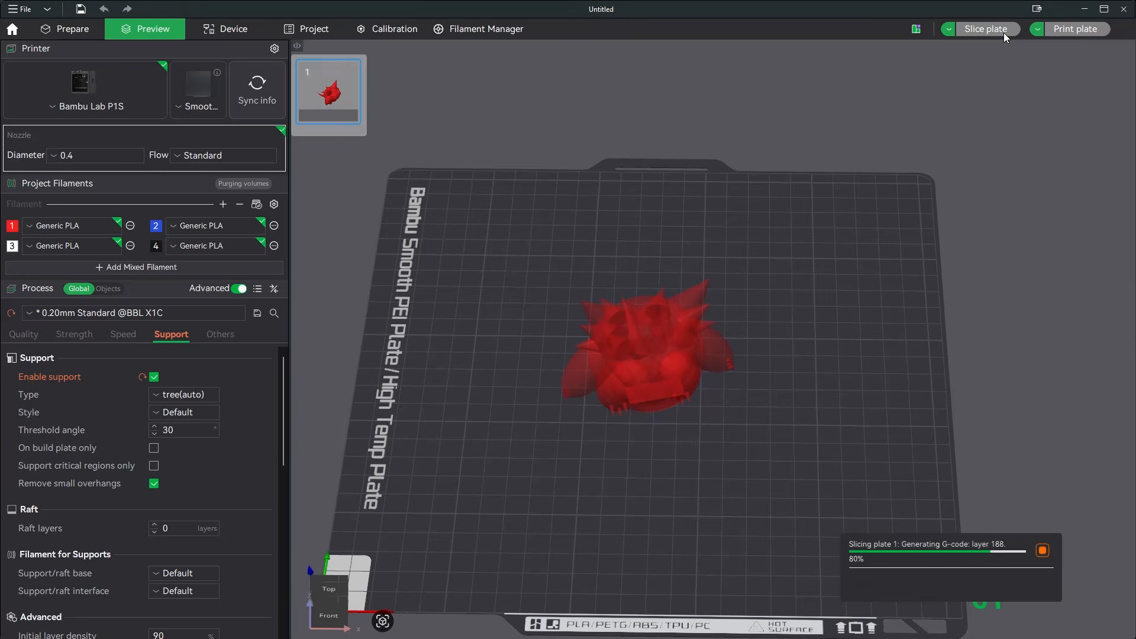
Examine the sliced Gengar model from the front, side, back and above to check the tree supports under the arms, mouth and tail
left_click_drag(781, 432, 705, 468)
scroll(721, 462, "up", 5)
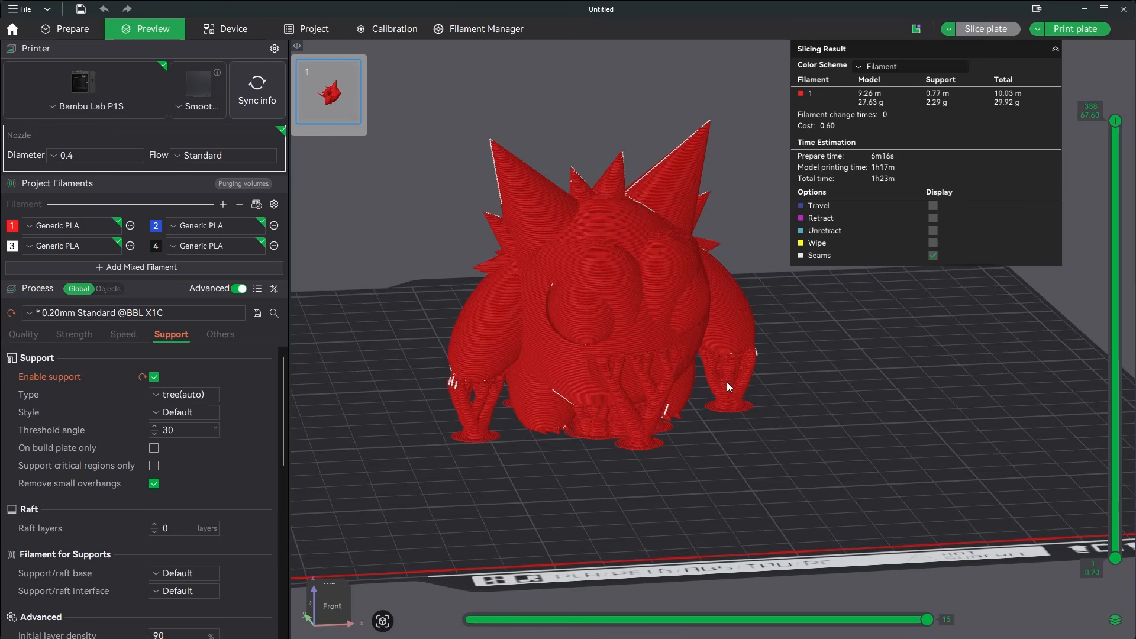
left_click_drag(727, 382, 866, 393)
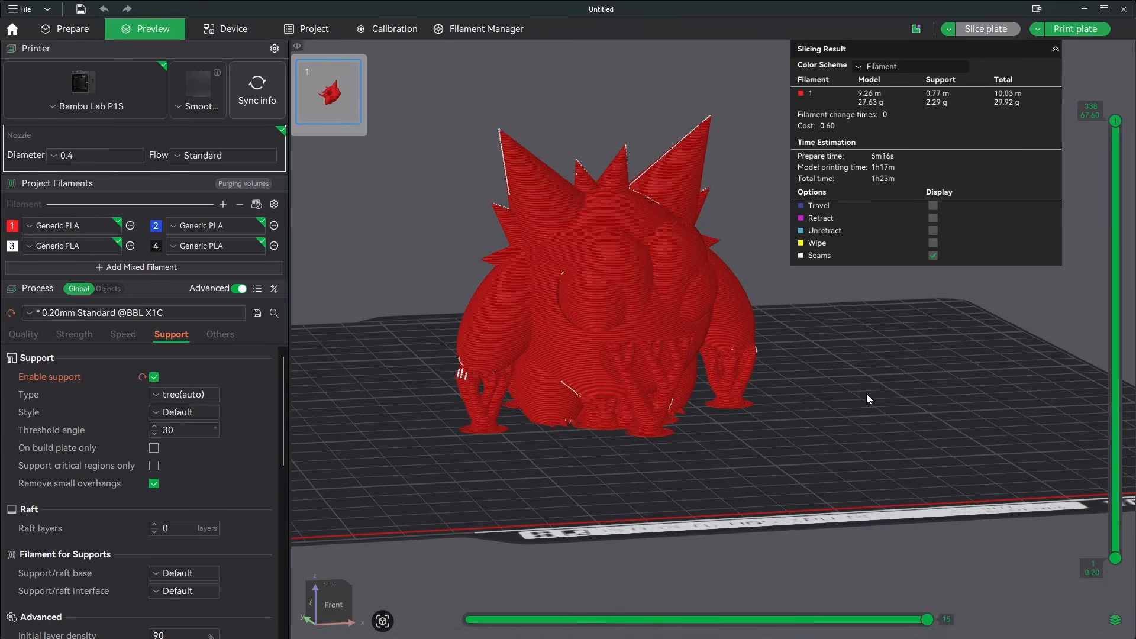
left_click_drag(750, 354, 596, 373)
left_click_drag(558, 255, 540, 288)
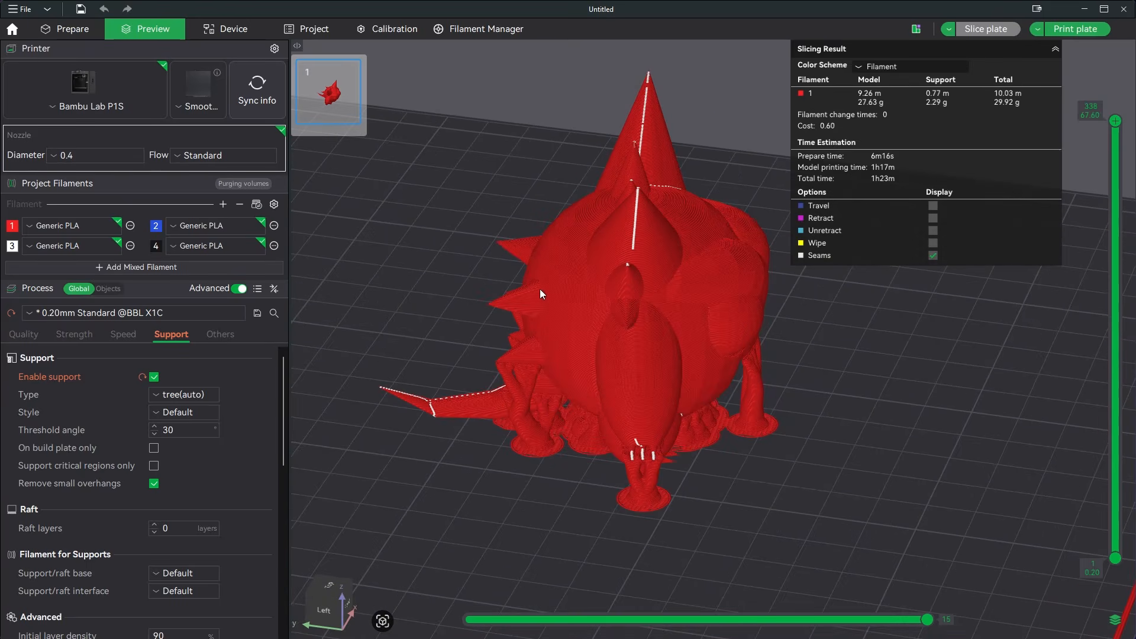
left_click_drag(506, 239, 452, 369)
left_click_drag(556, 285, 538, 271)
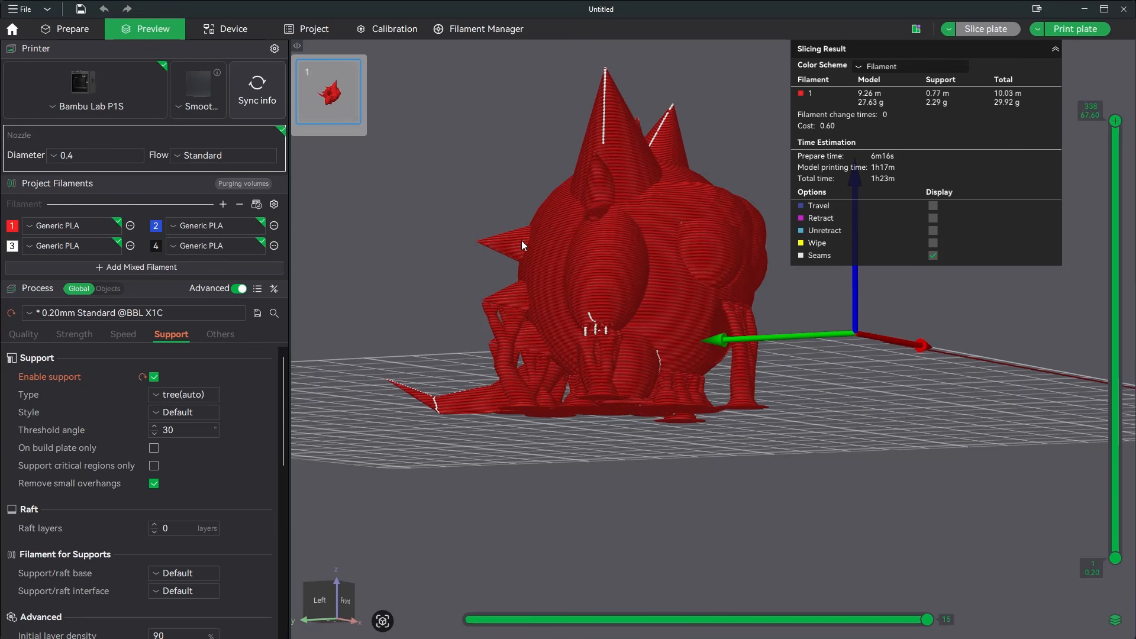
left_click_drag(431, 293, 654, 346)
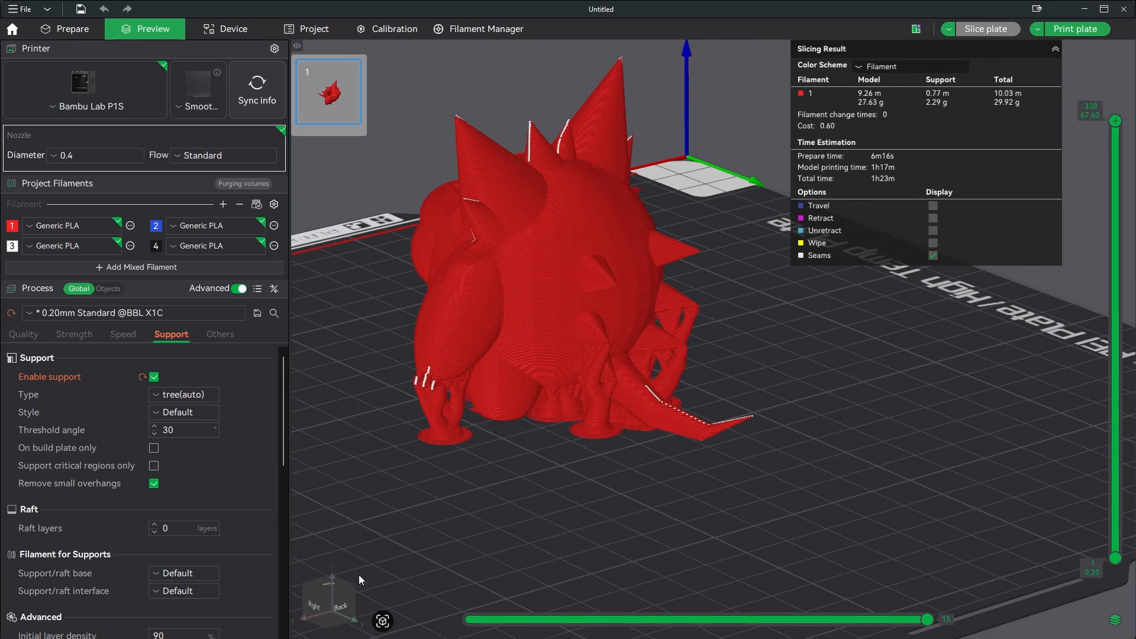
key("3")
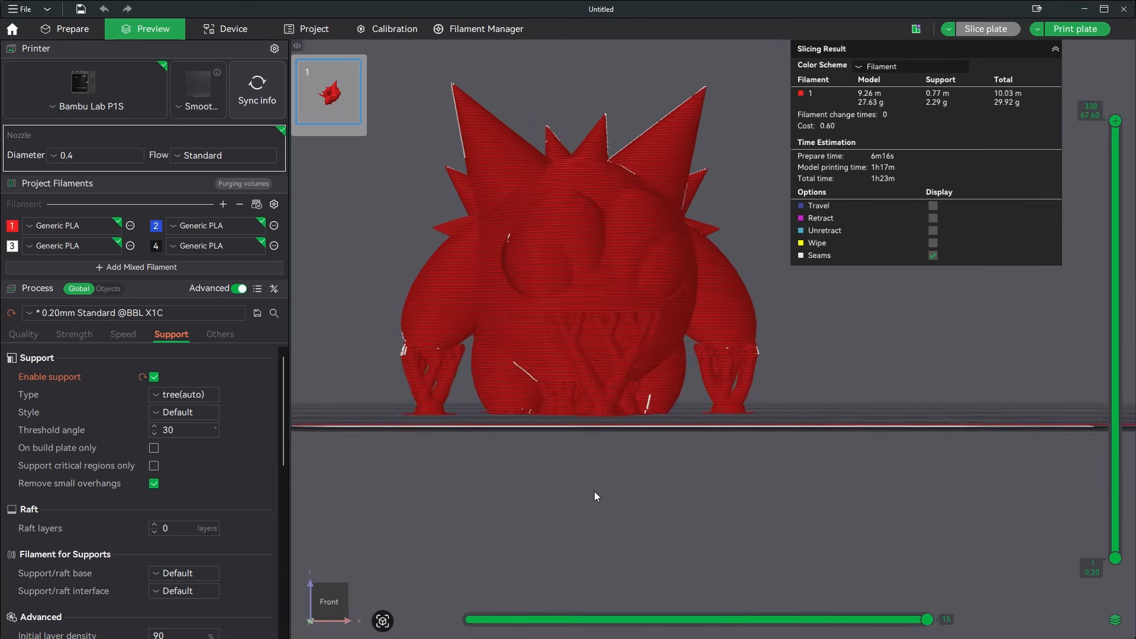
left_click_drag(594, 493, 475, 528)
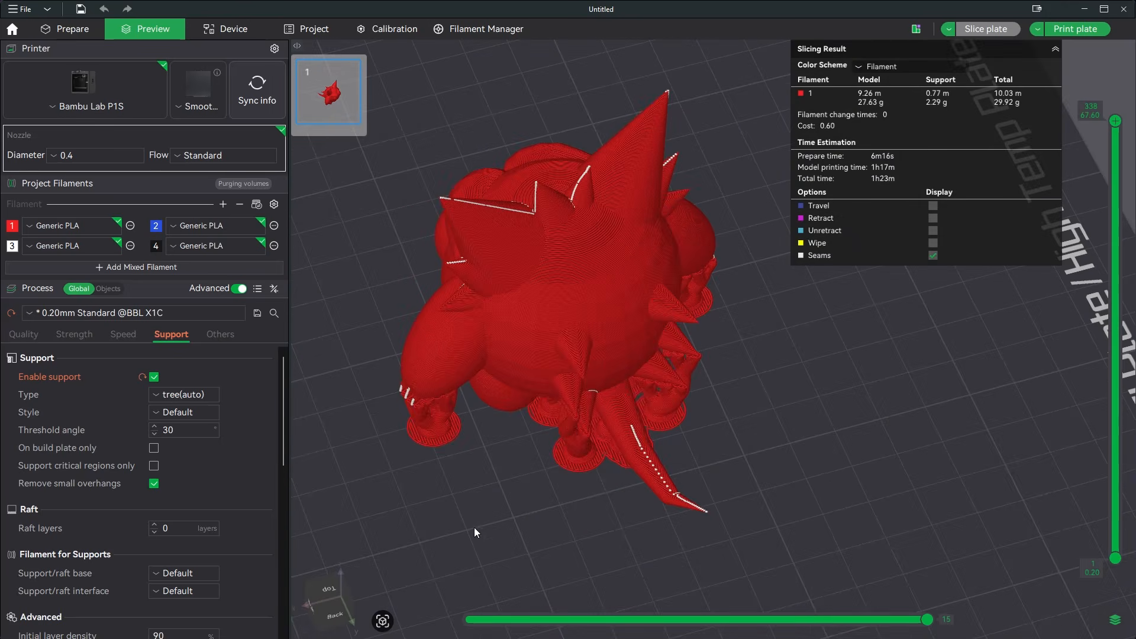
left_click_drag(794, 484, 779, 459)
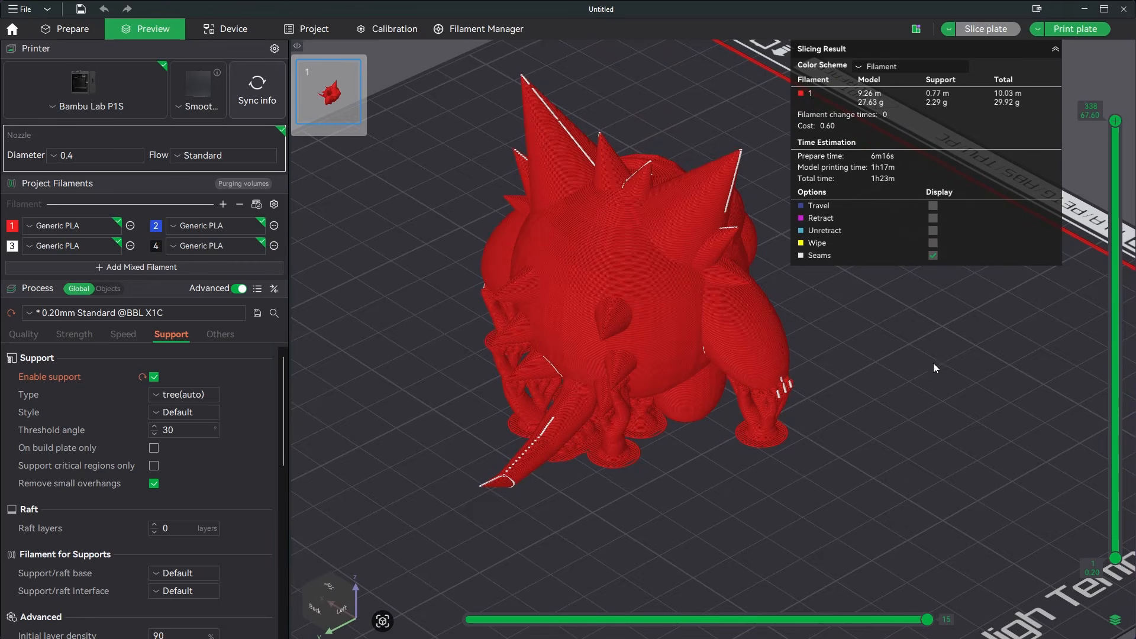
left_click_drag(932, 363, 837, 342)
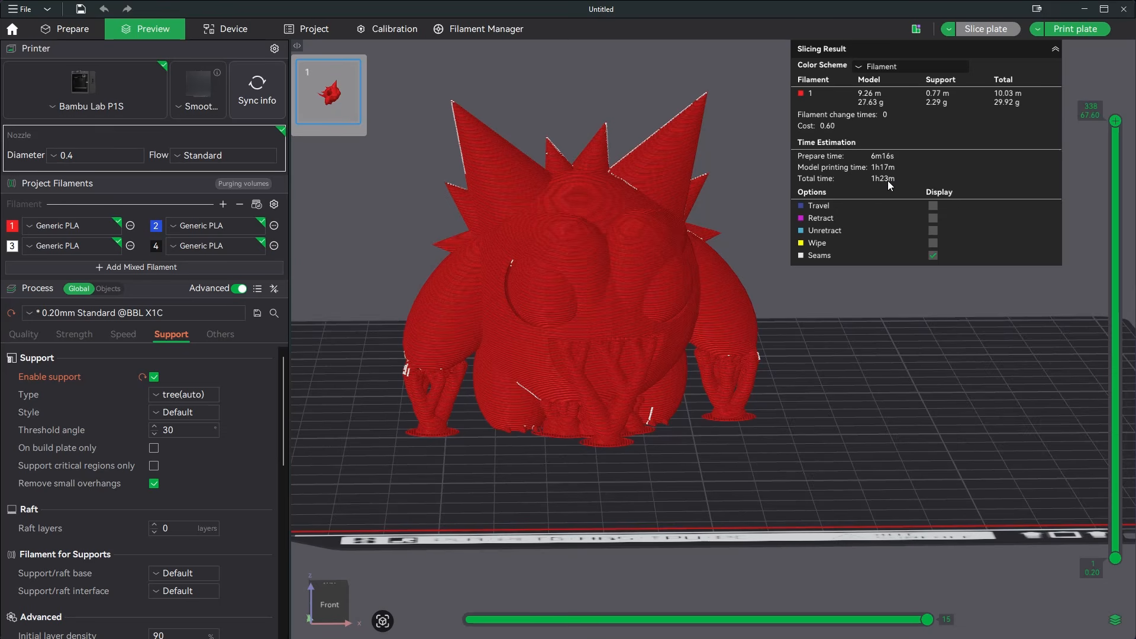
Color the sliced preview by layer height, lower the visible layers to 193, and switch the color scheme to Temperature
left_click(893, 66)
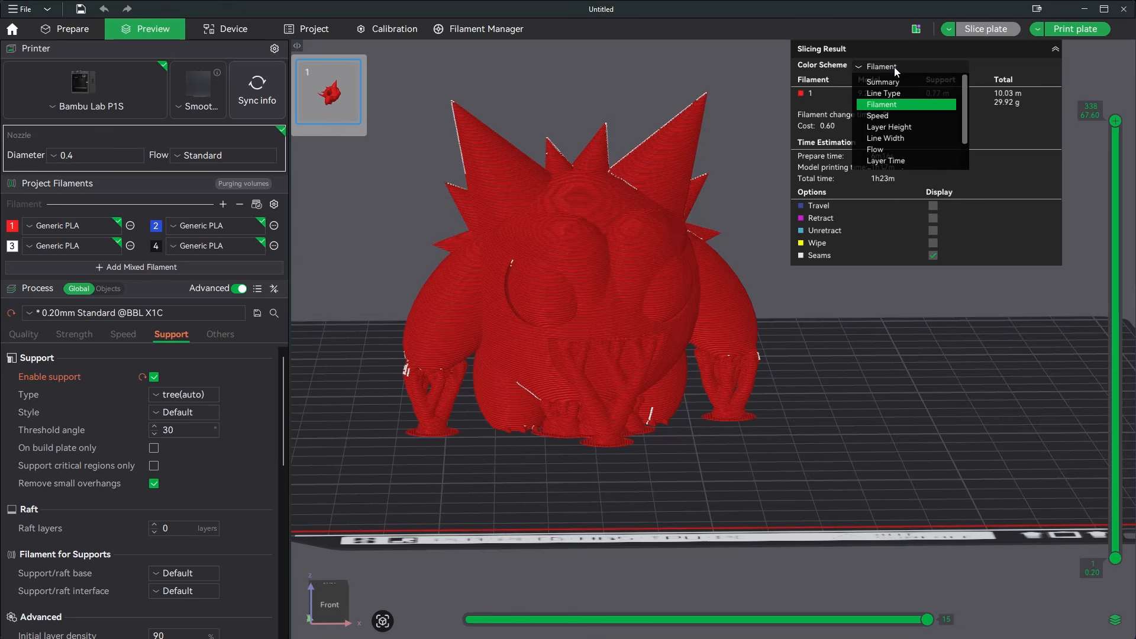
left_click(894, 126)
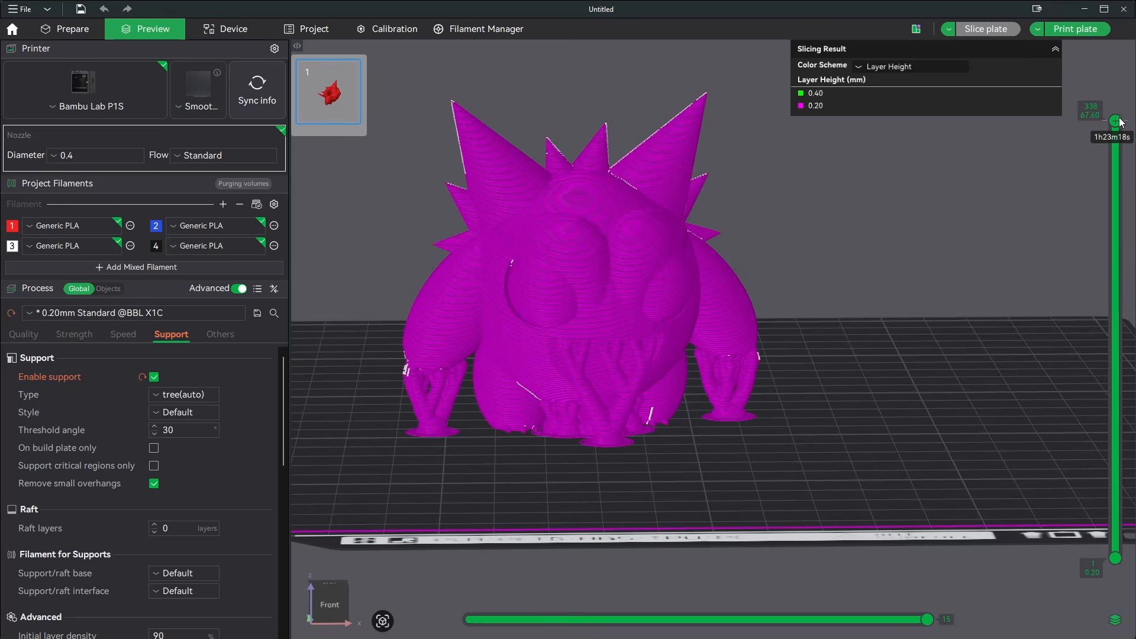
left_click_drag(1116, 121, 1116, 306)
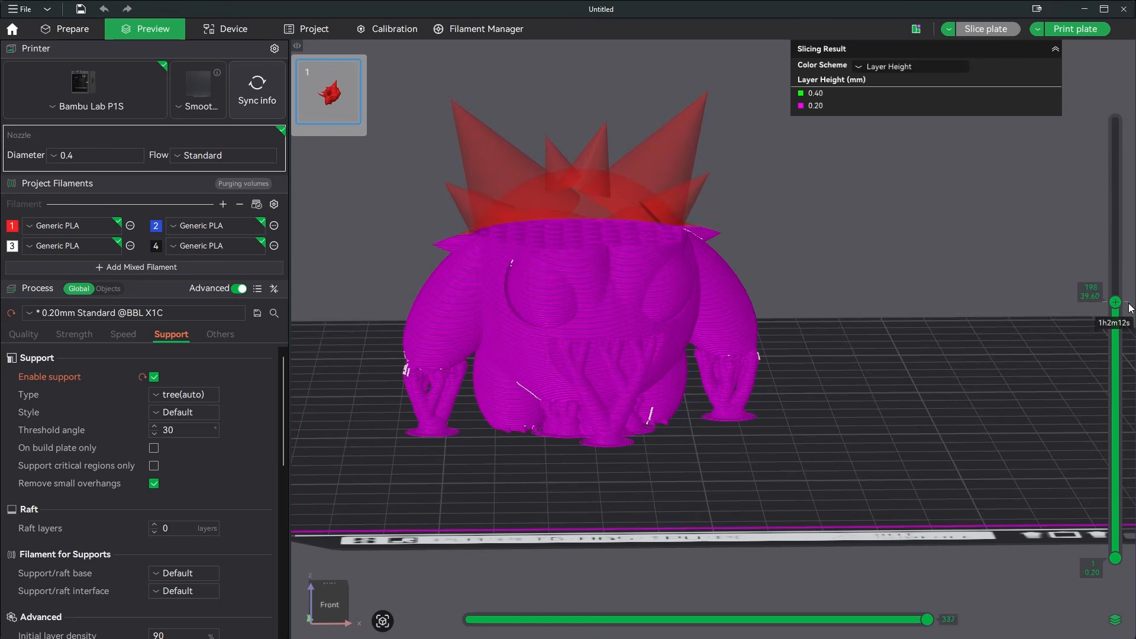
left_click(936, 66)
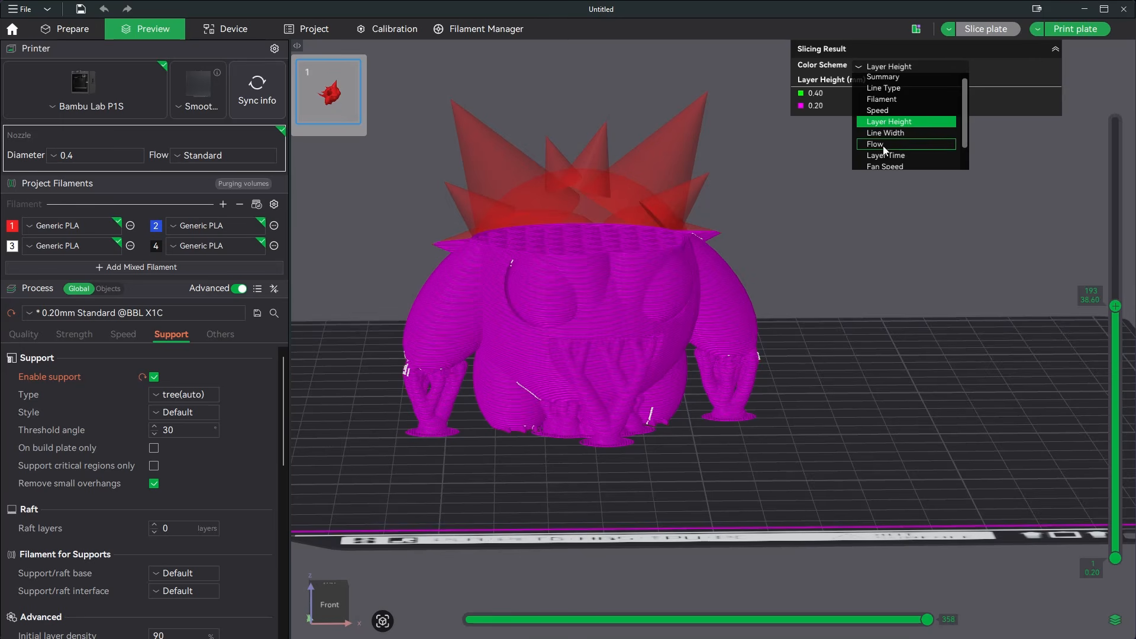
scroll(892, 158, "down", 1)
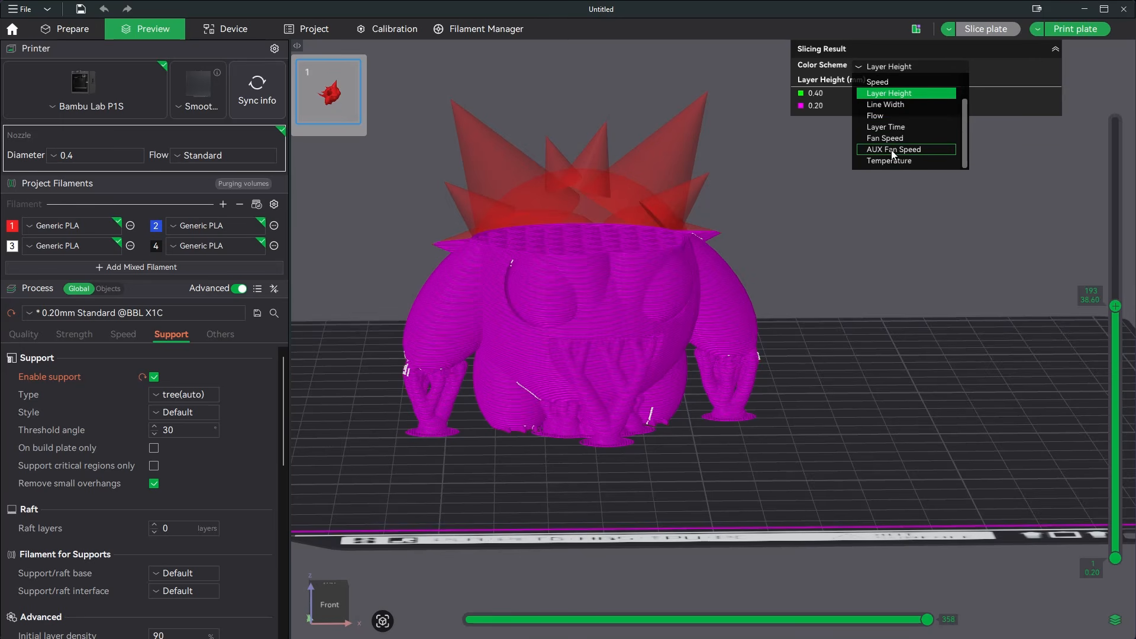
left_click(895, 157)
Color the preview by line type and inspect the walls and infill from above at layer 134
left_click(906, 66)
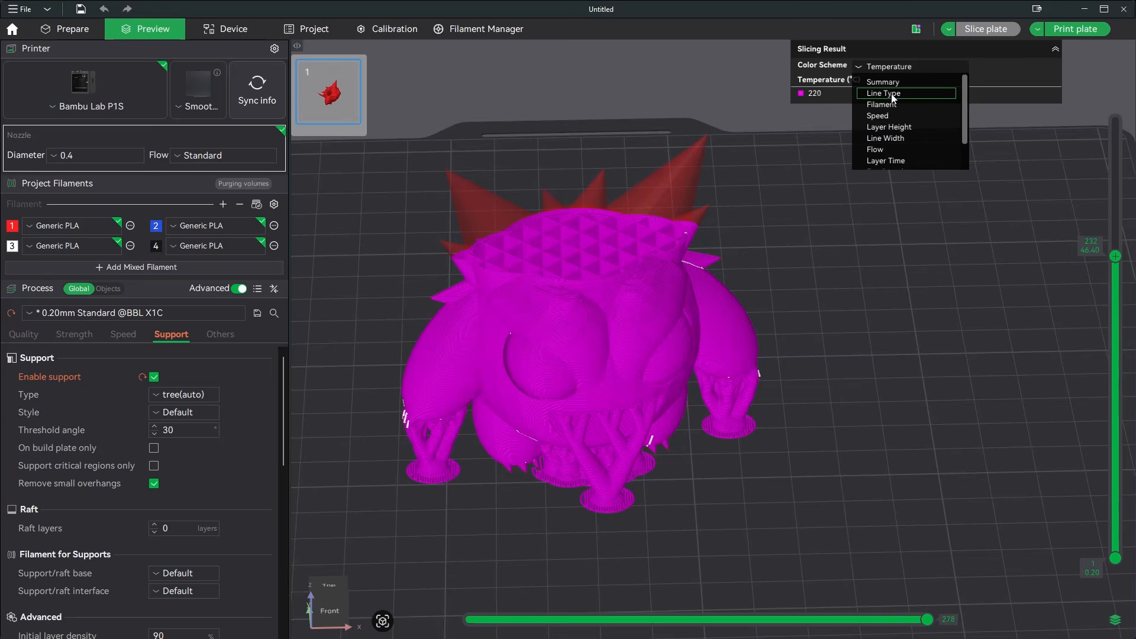
left_click(891, 93)
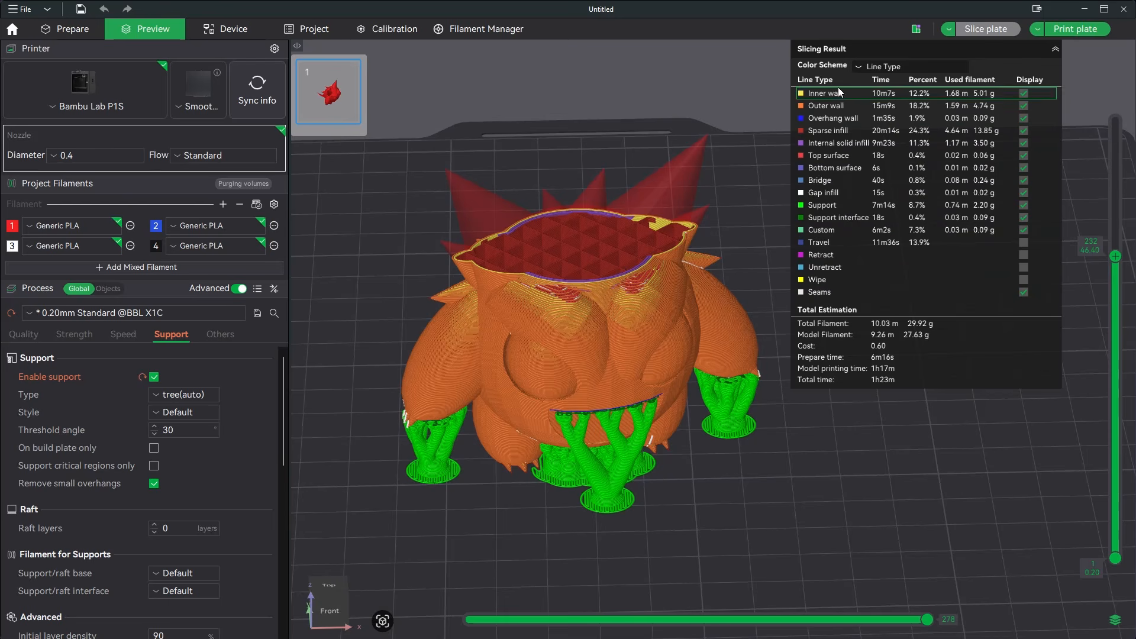
left_click_drag(676, 278, 675, 318)
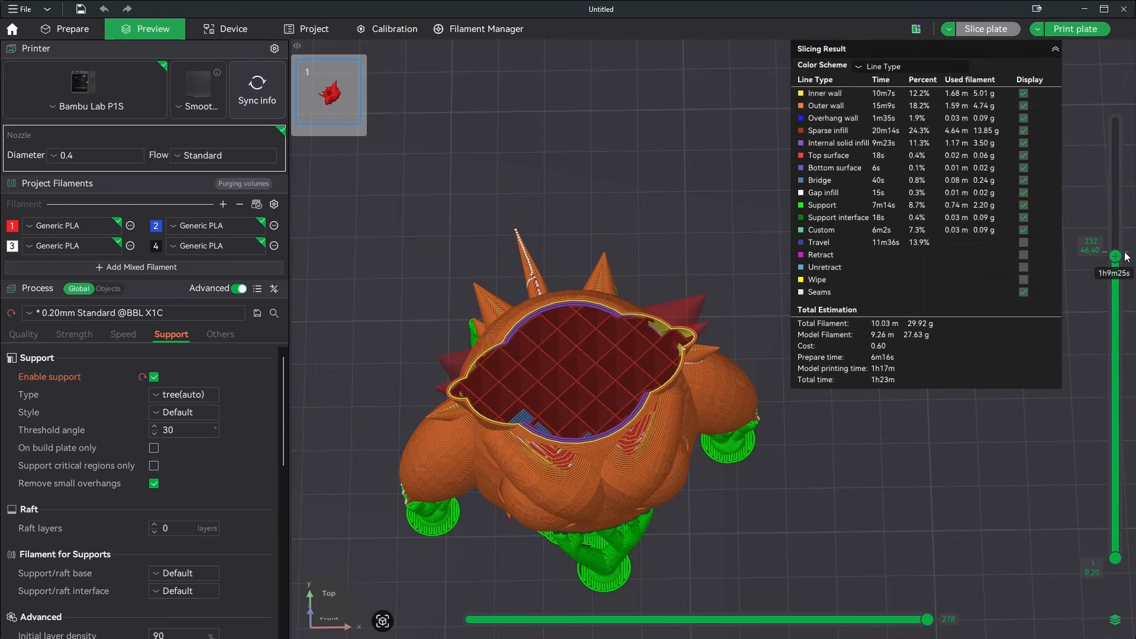
left_click_drag(1119, 263, 1124, 387)
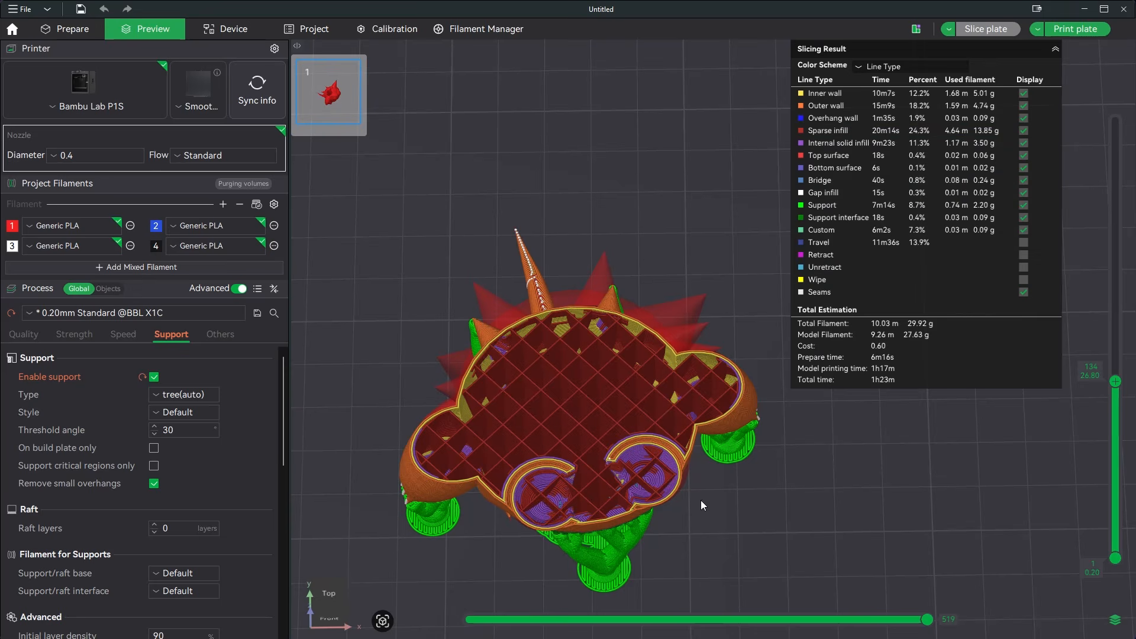
left_click_drag(700, 500, 780, 483)
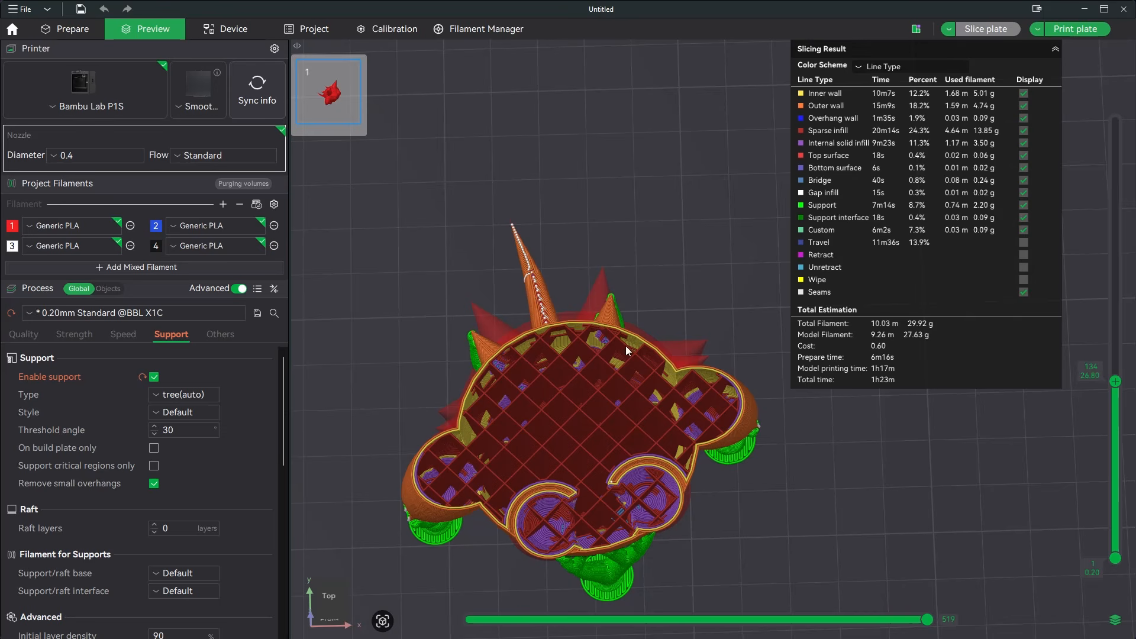
Set the preview color scheme back to Filament and show all layers up to 338 with wipe moves displayed
left_click(883, 66)
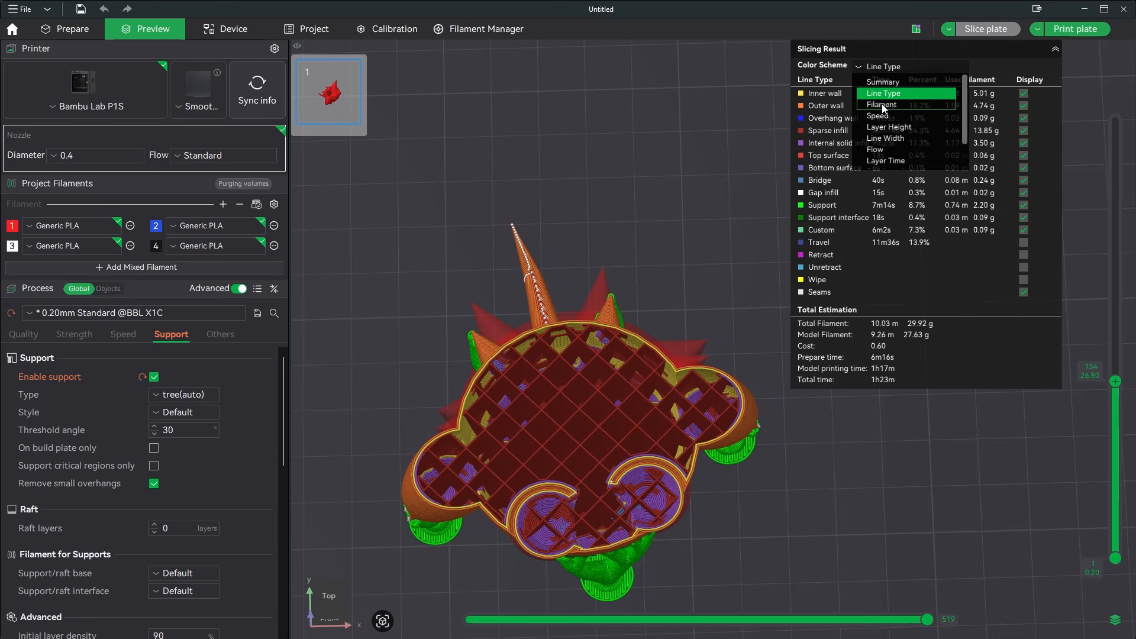
left_click(881, 105)
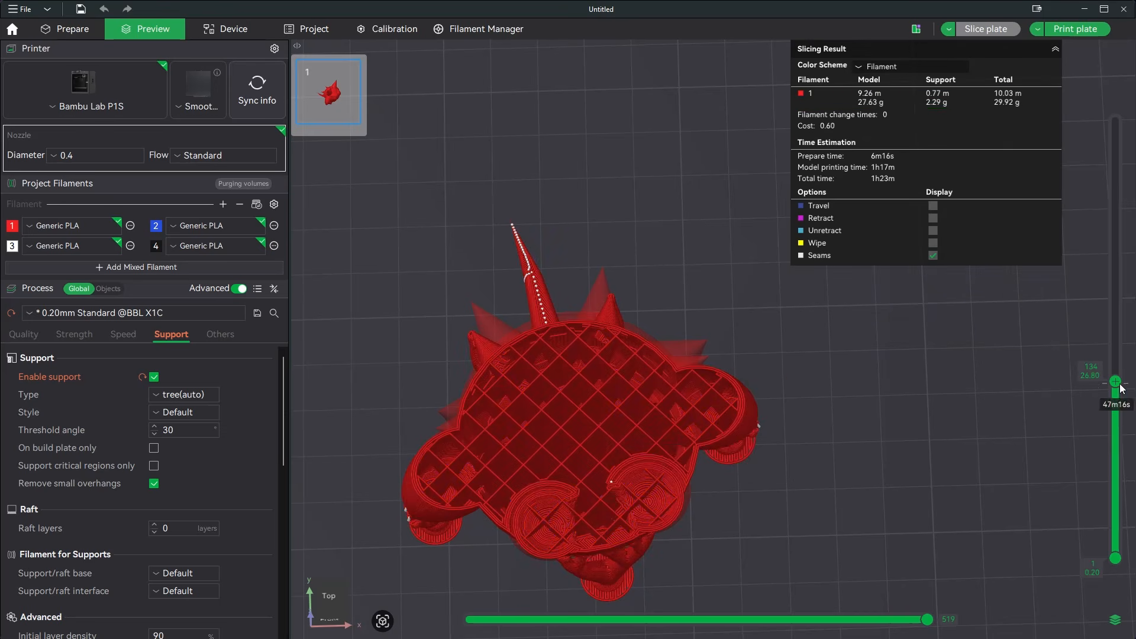
left_click_drag(1115, 381, 1103, 93)
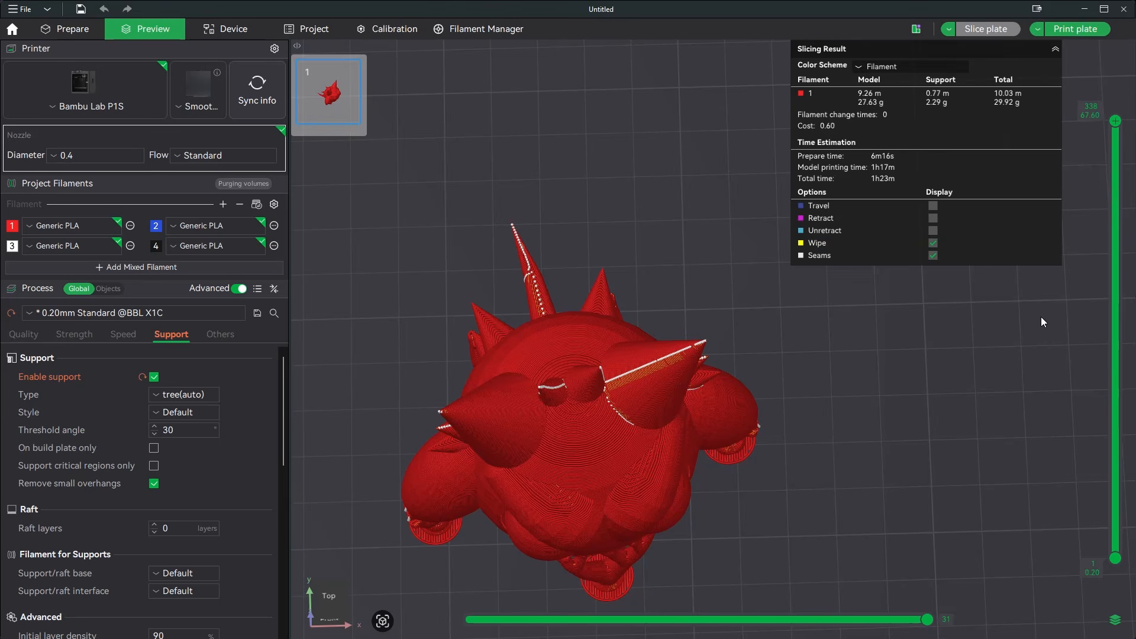
scroll(861, 457, "down", 10)
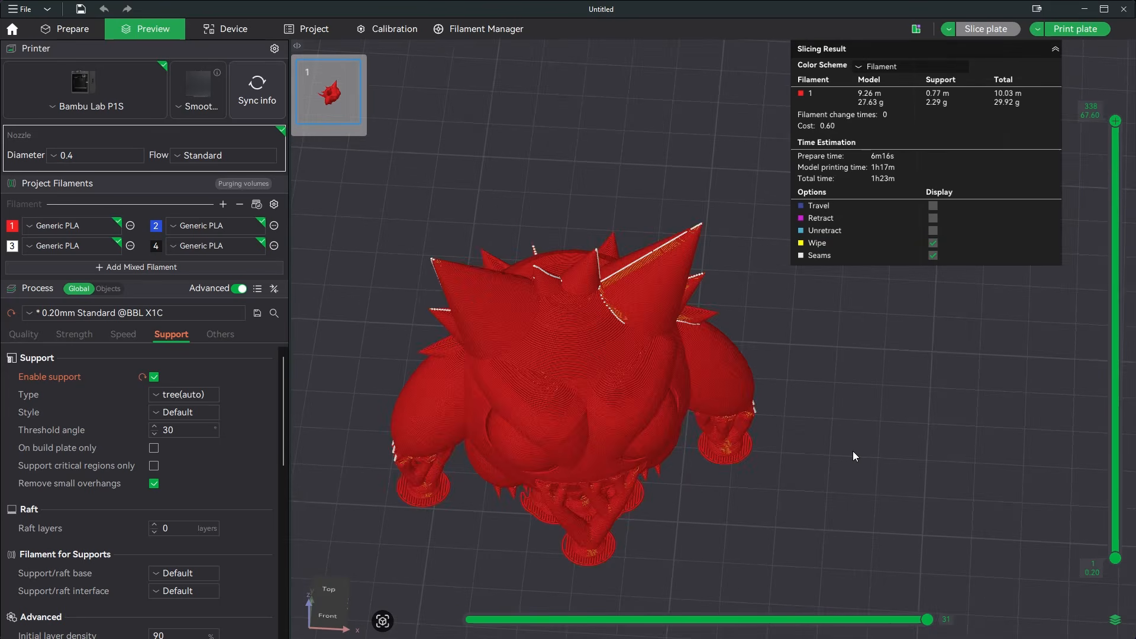
left_click_drag(845, 453, 854, 446)
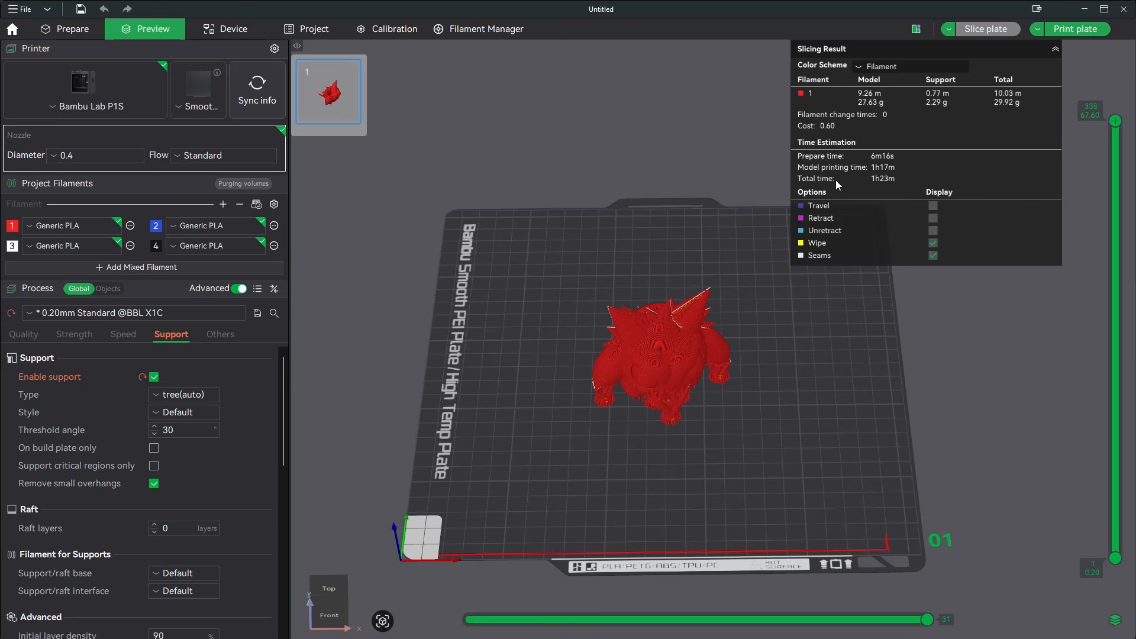
Send the Gengar print job to the printer with timelapse and auto bed leveling on, and start the printer's camera feed
left_click(1077, 34)
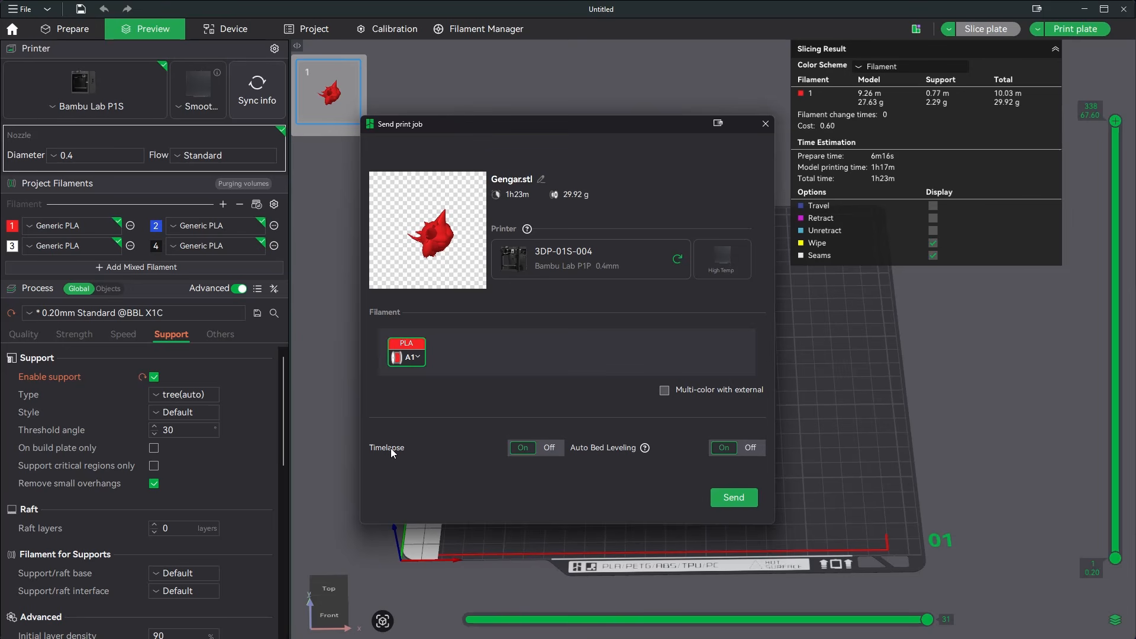
left_click(730, 497)
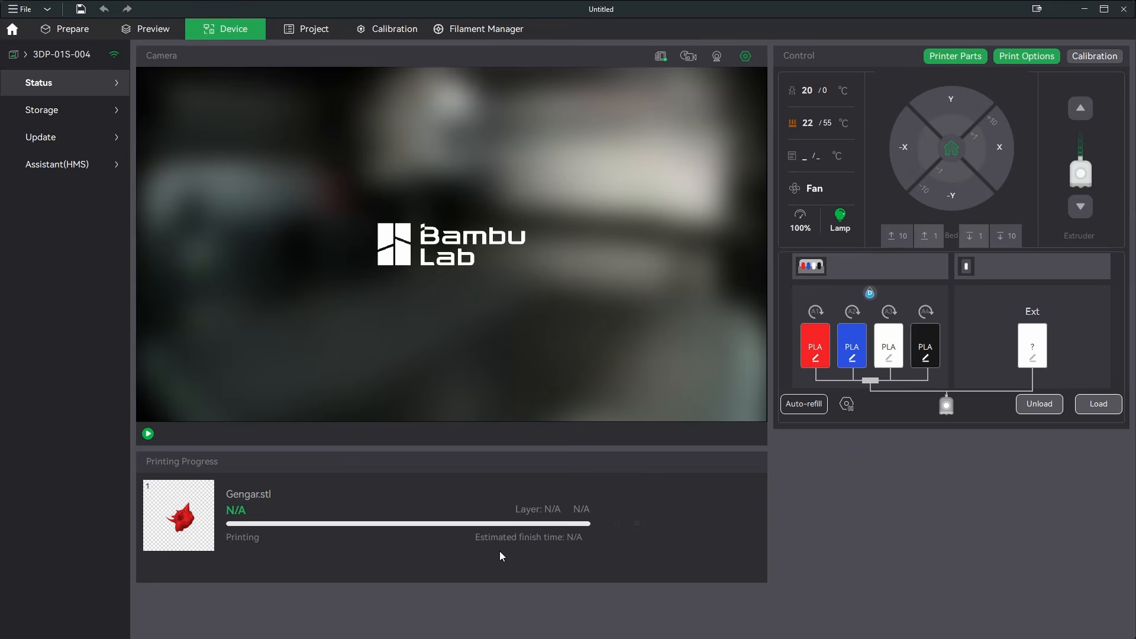
mouse_move(561, 544)
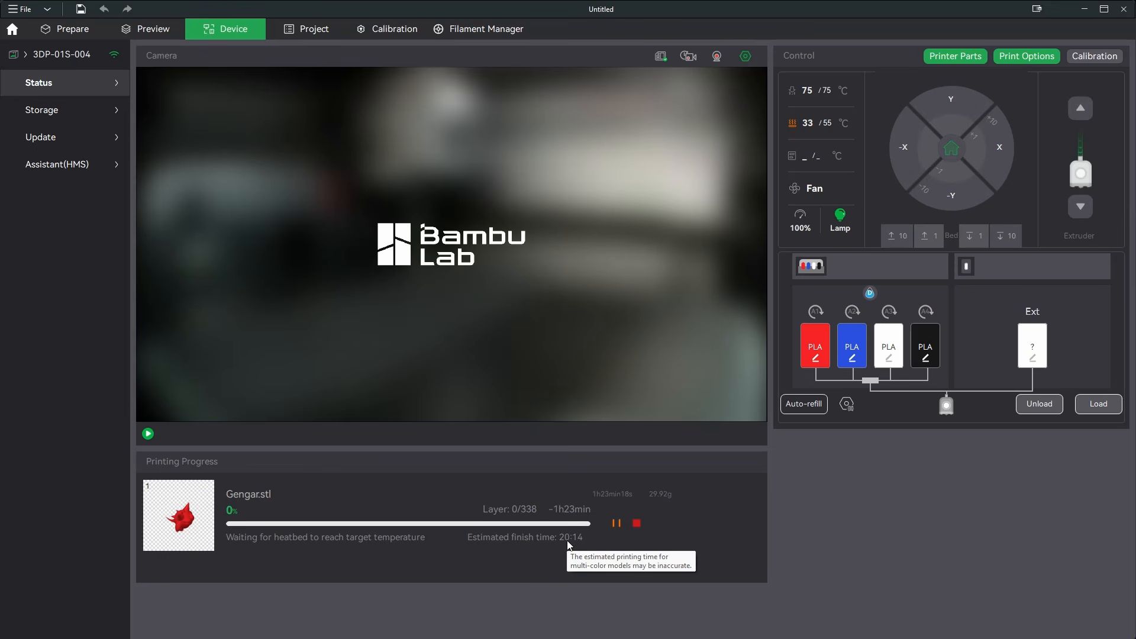
left_click(148, 436)
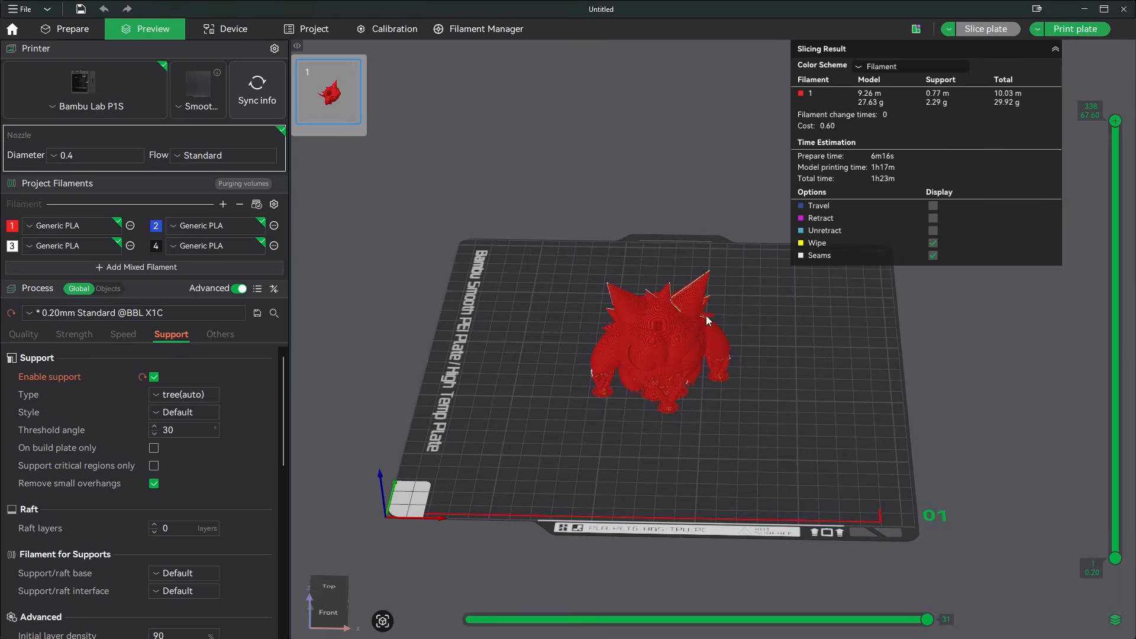
left_click_drag(705, 314, 800, 358)
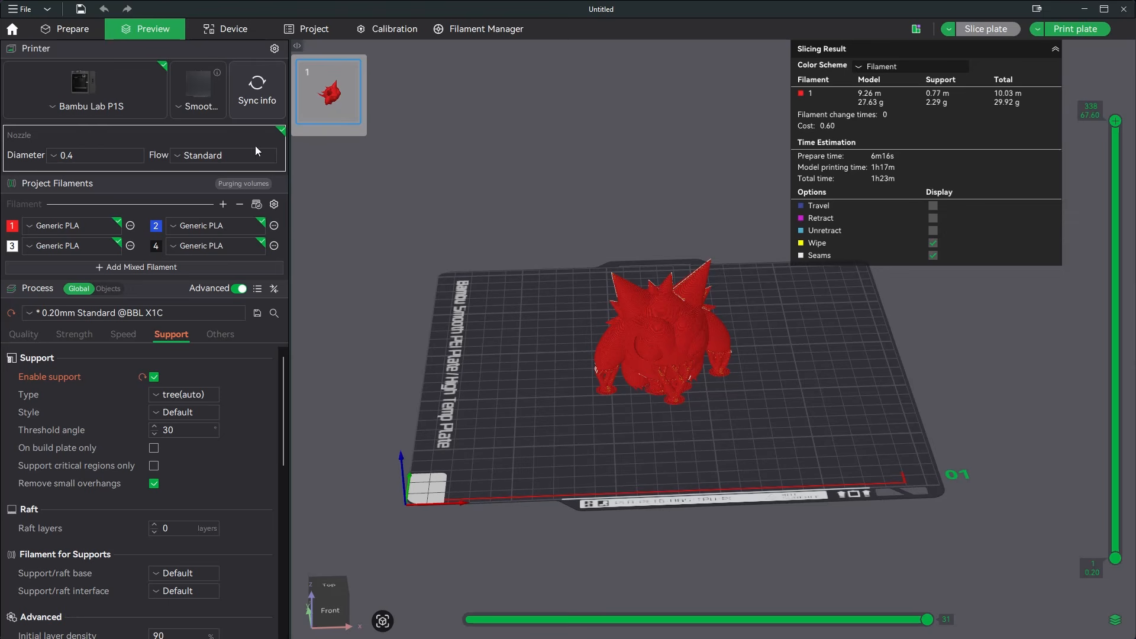
left_click(21, 9)
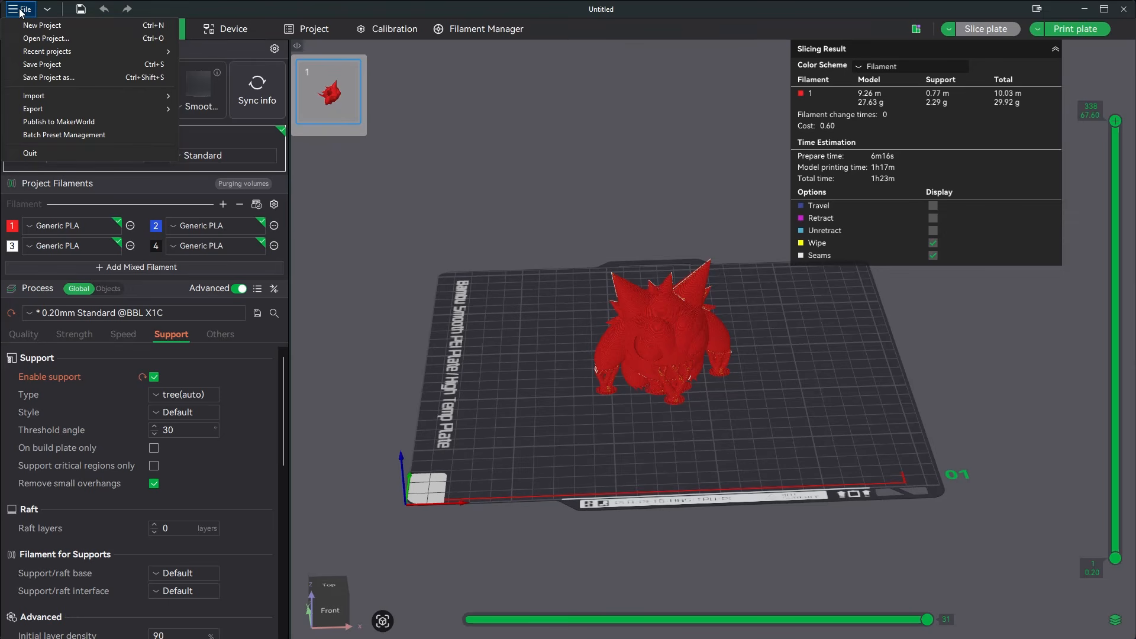
left_click(63, 65)
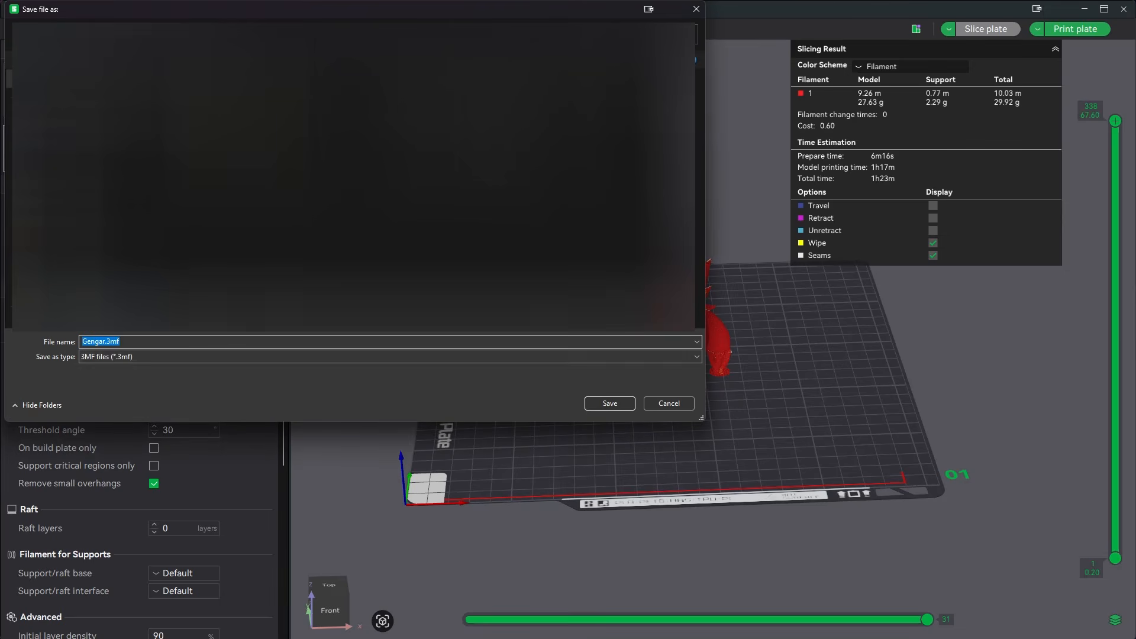
left_click(169, 355)
left_click(169, 355)
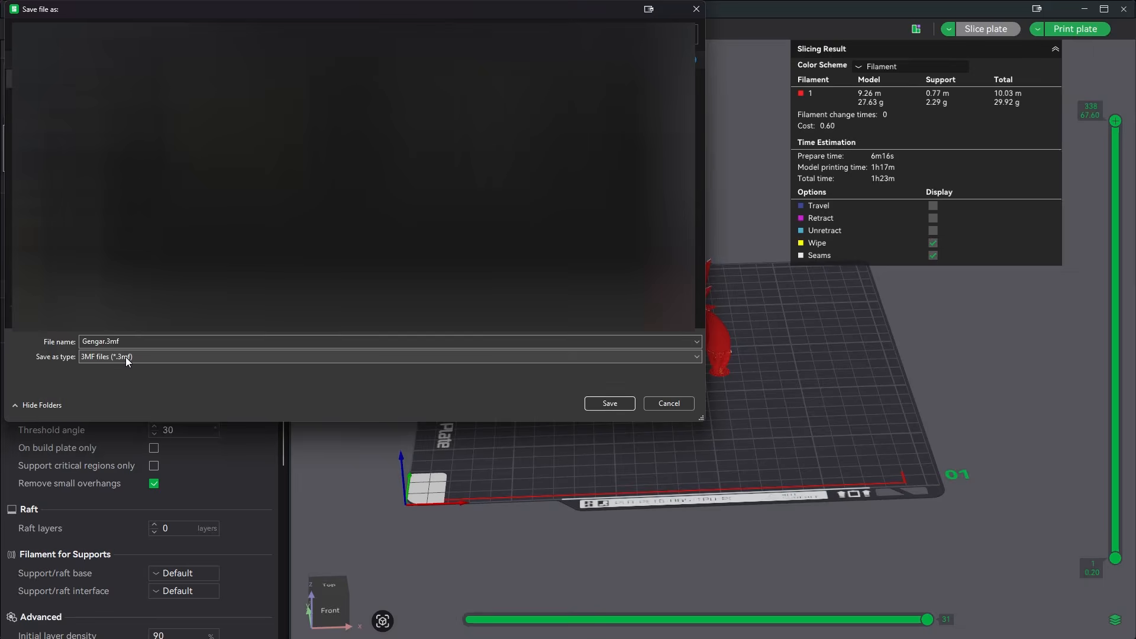
key("Escape")
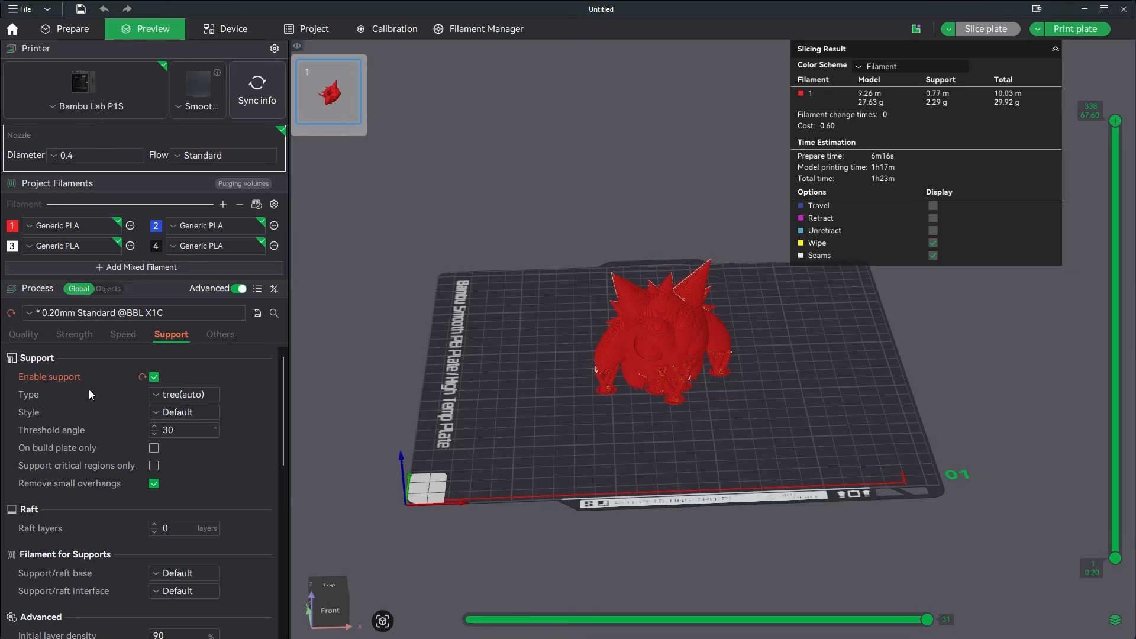
Review the quality settings and process preset list, and examine the model's first layer on the plate with only layer 1 shown
left_click(28, 335)
left_click(81, 312)
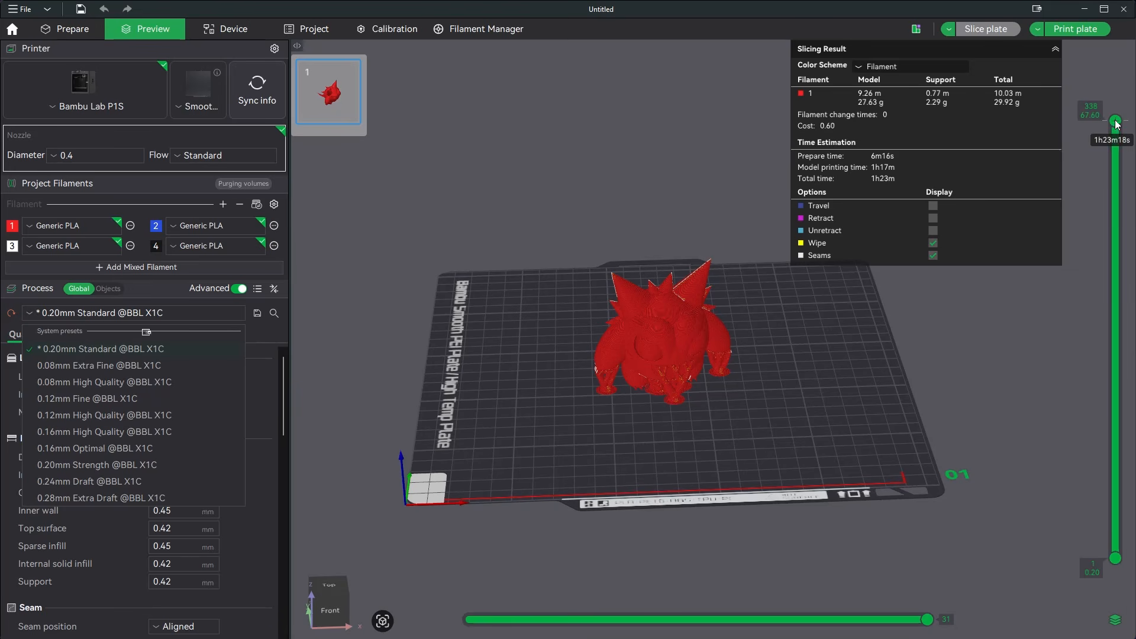
left_click_drag(1115, 121, 1109, 556)
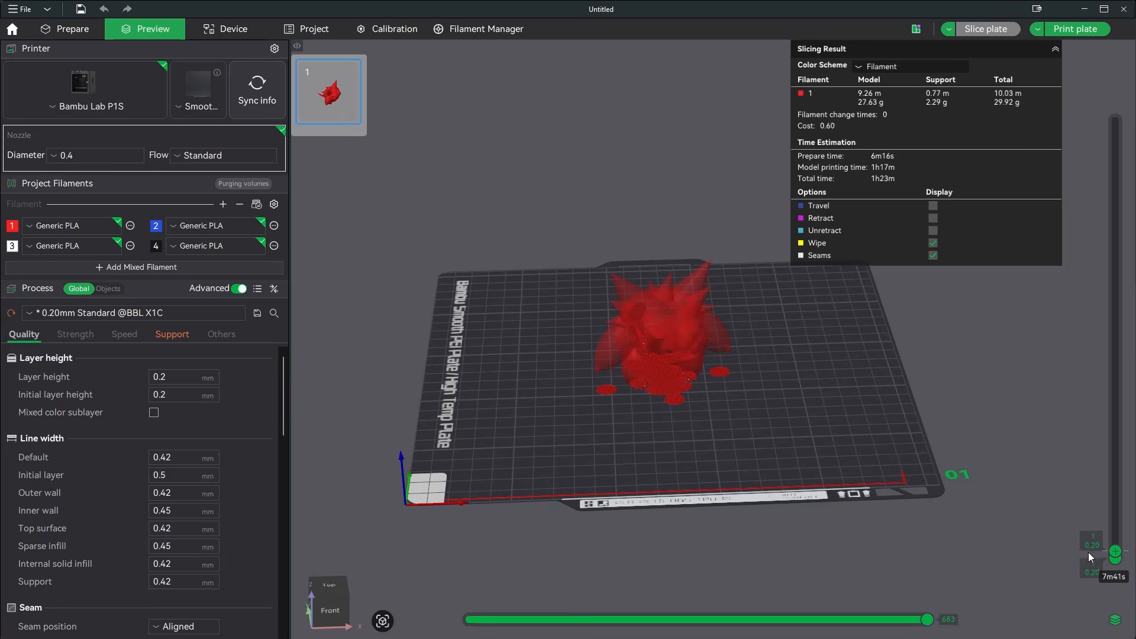
scroll(687, 447, "up", 10)
middle_click_drag(626, 469, 818, 351)
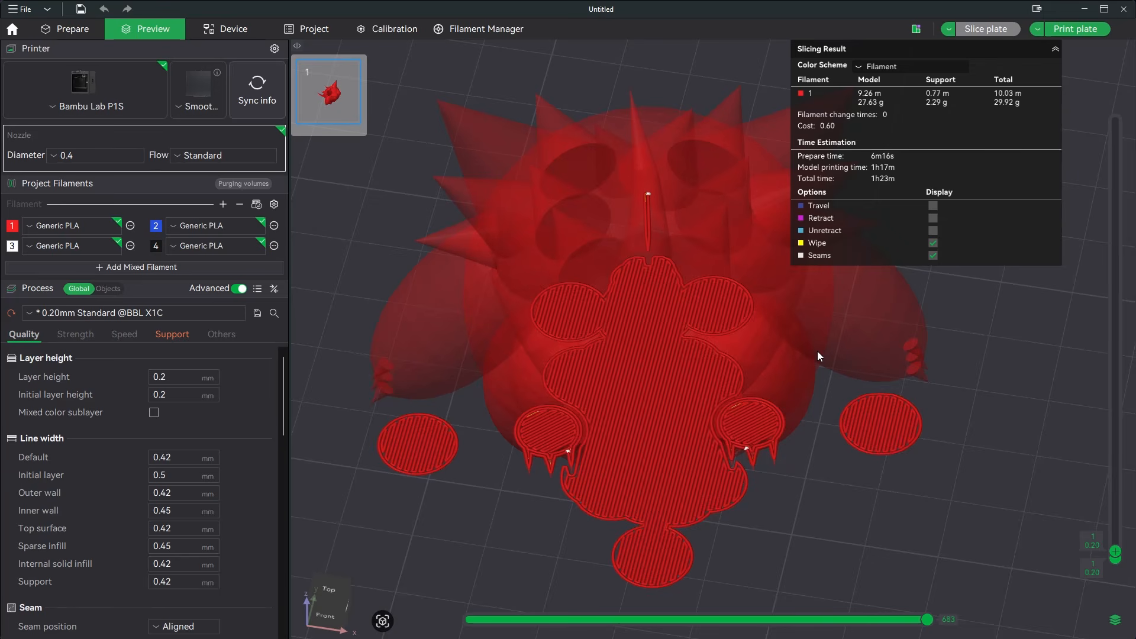
mouse_move(840, 477)
left_mouse_down()
mouse_move(854, 494)
mouse_move(826, 482)
left_mouse_up()
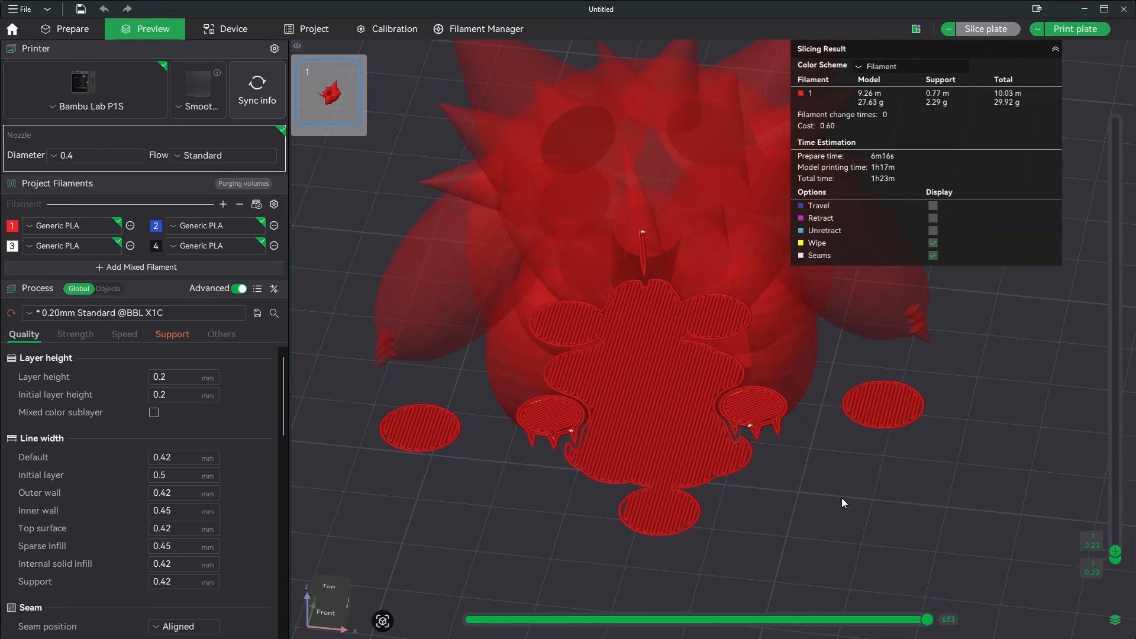
scroll(1017, 467, "down", 3)
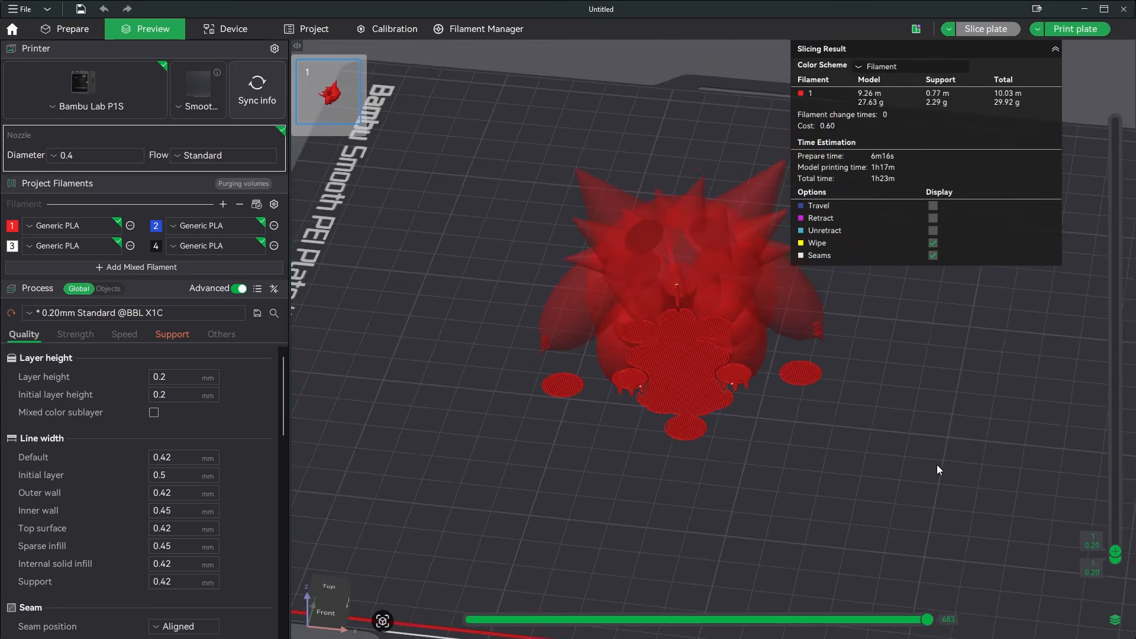
left_click_drag(517, 453, 582, 436)
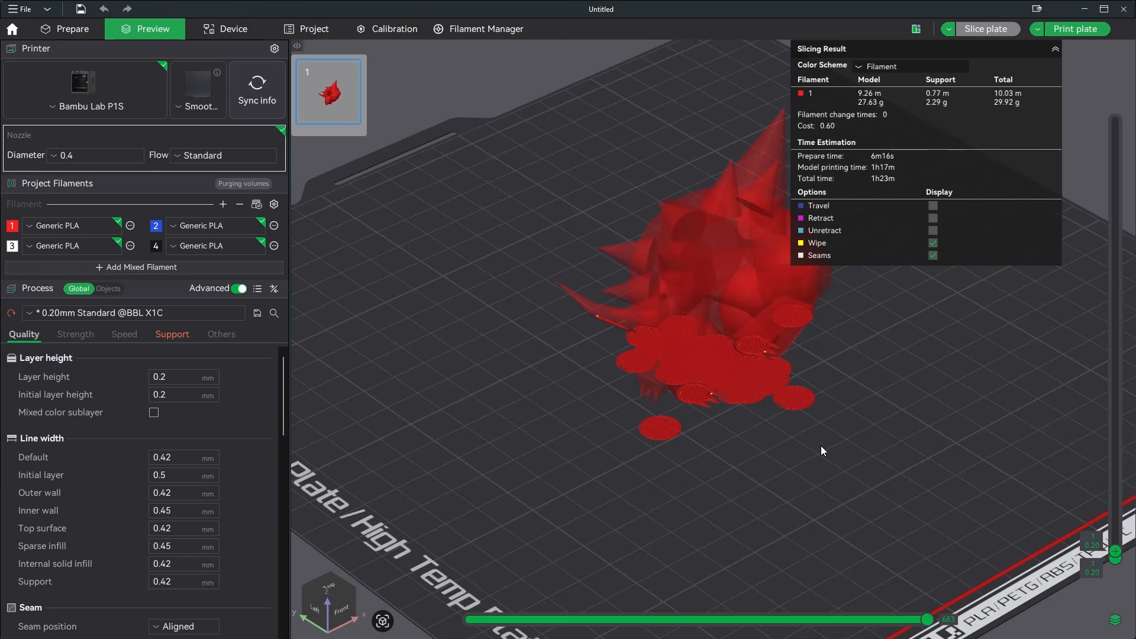
left_click_drag(816, 446, 801, 416)
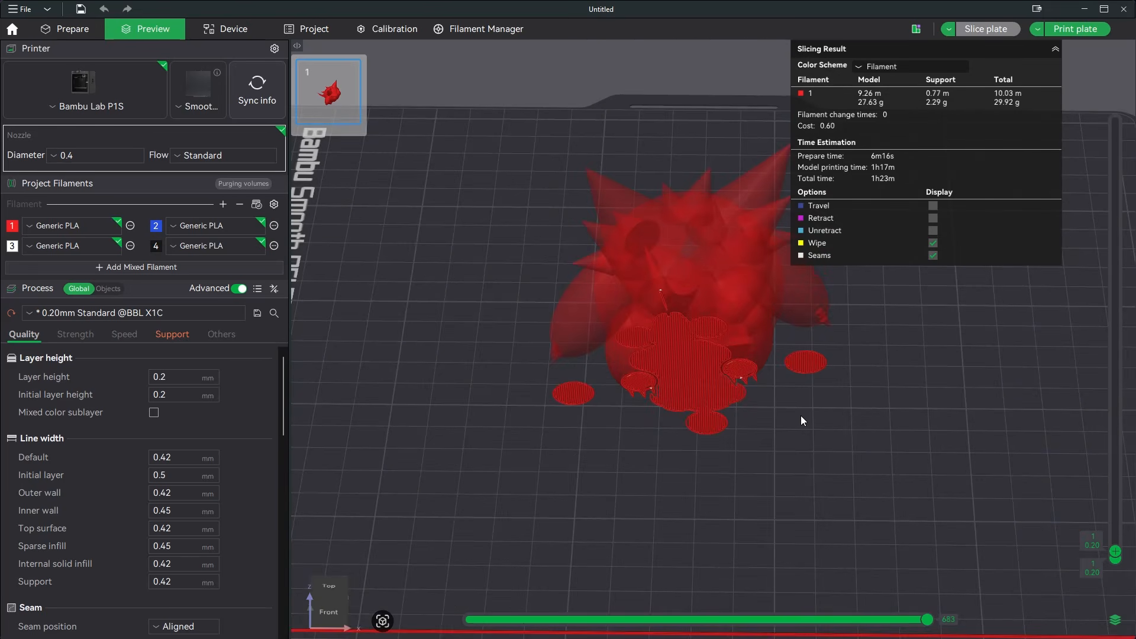